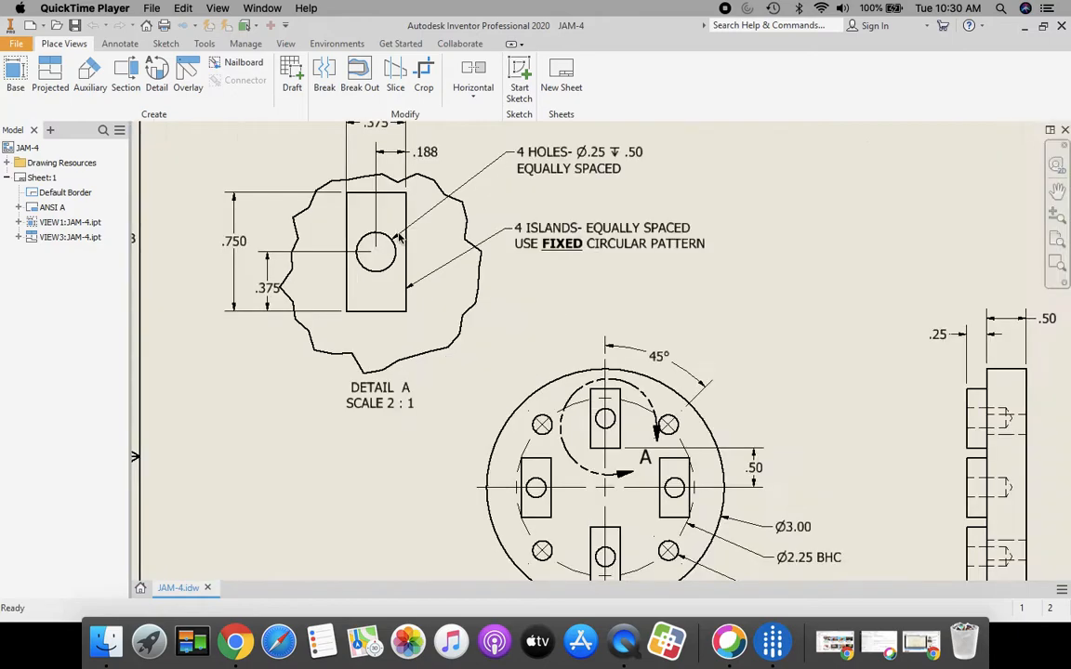
# Step: Examine the island detail, front, side and isometric views and their dimensions in the JAM-4 reference drawing
pyautogui.moveTo(456, 219); pyautogui.dragTo(516, 264, button='middle')
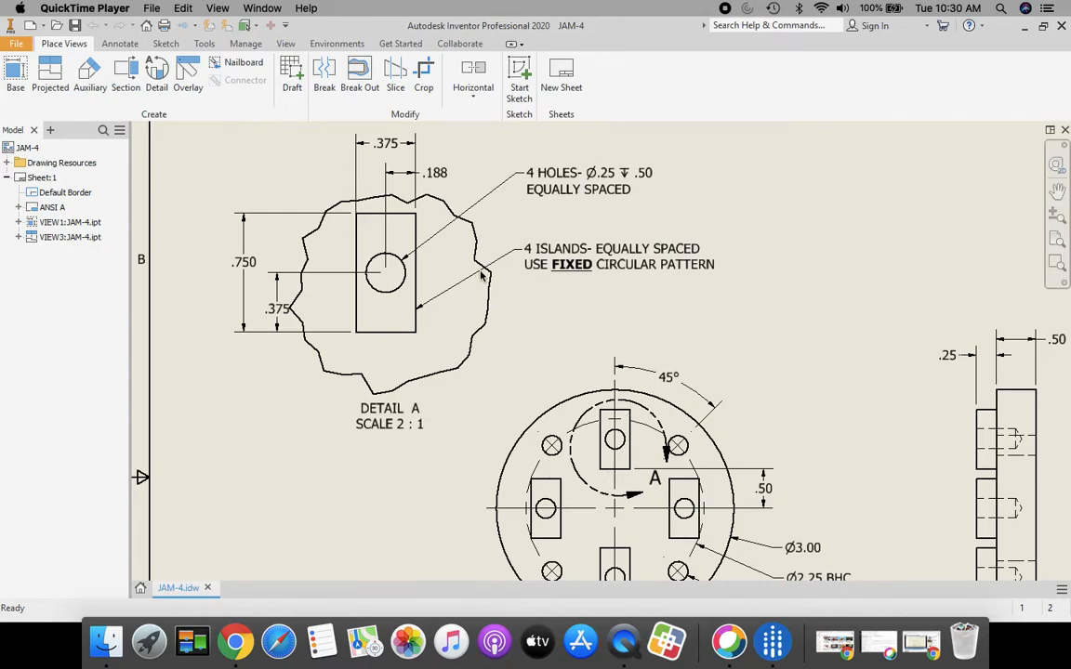
pyautogui.moveTo(797, 407)
pyautogui.mouseDown(button='middle')
pyautogui.moveTo(788, 382)
pyautogui.moveTo(642, 251)
pyautogui.moveTo(670, 221)
pyautogui.mouseUp(button='middle')
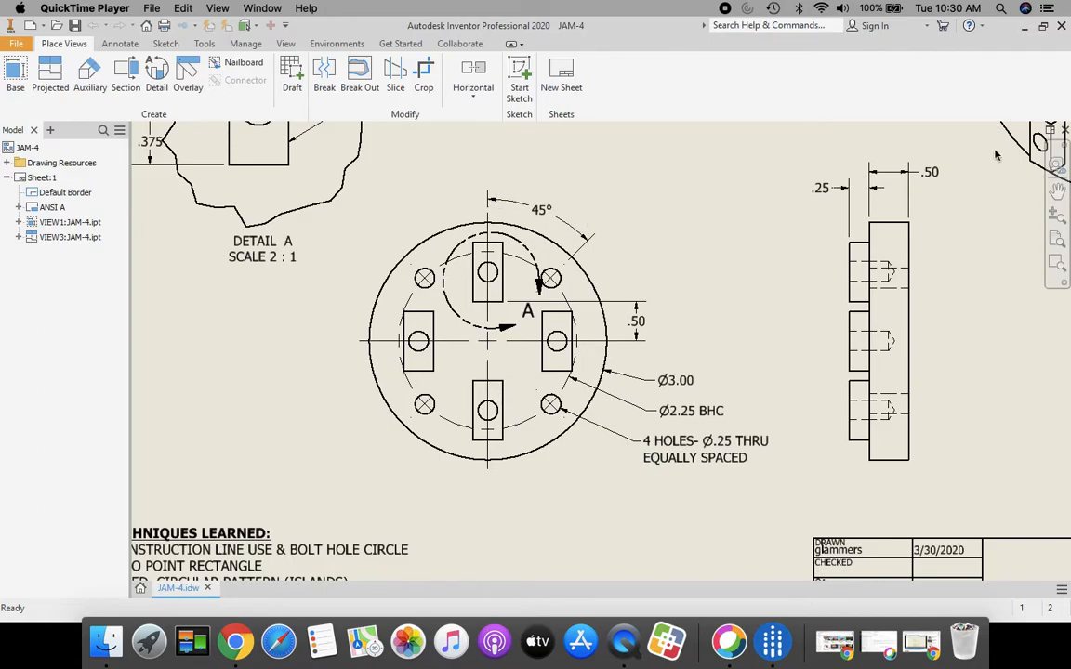
pyautogui.click(1054, 214)
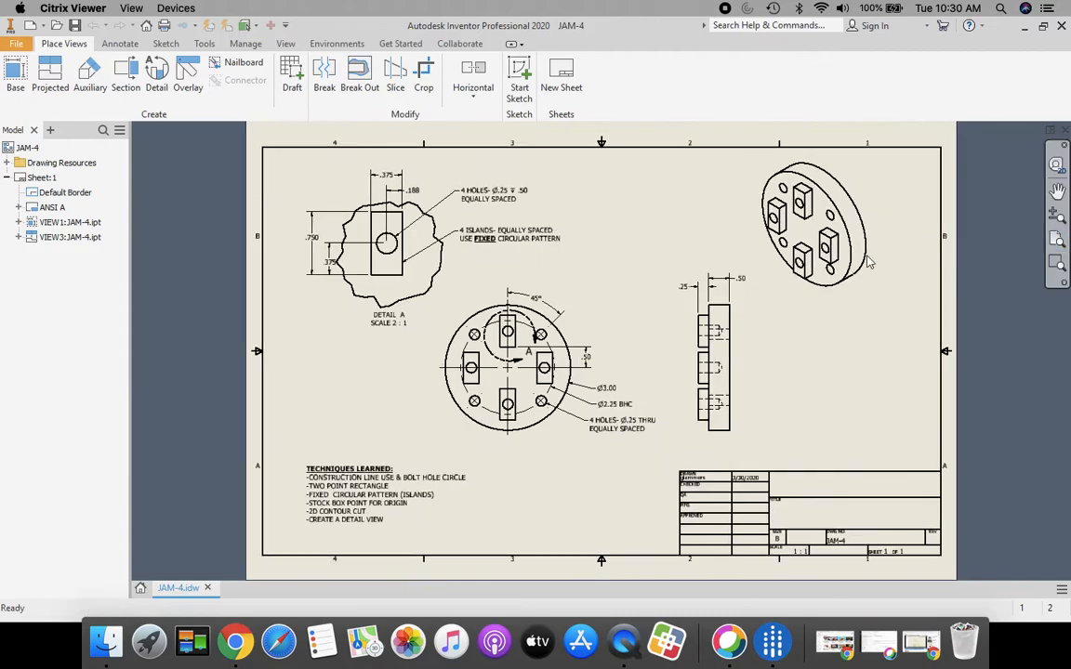
# Step: Create a new drawing from the Standard.idw template
pyautogui.click(140, 590)
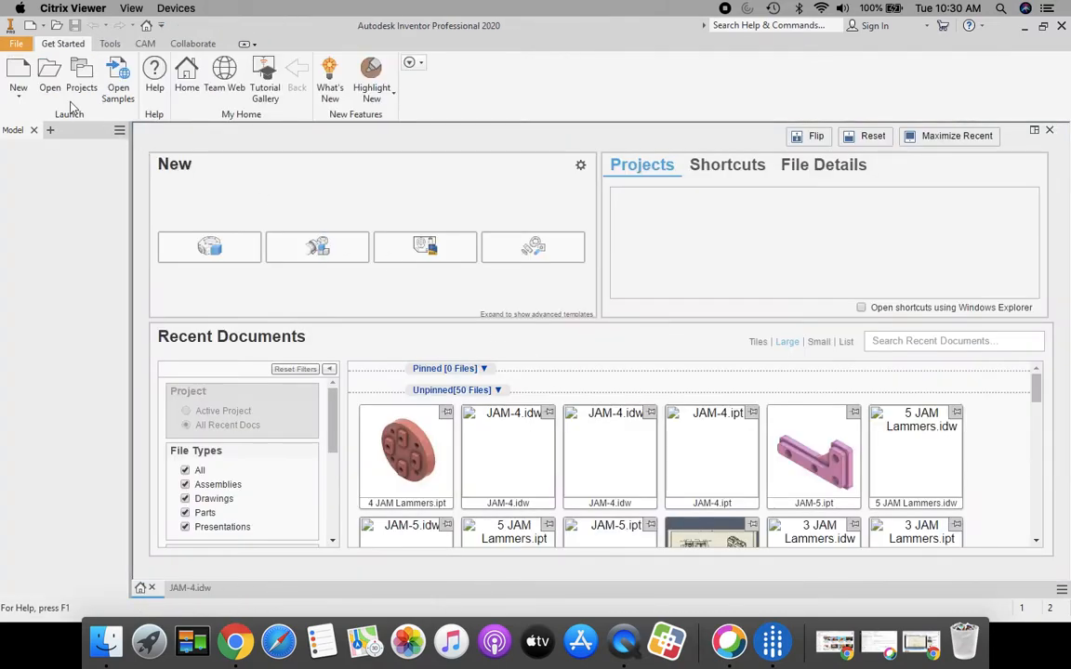
pyautogui.click(19, 72)
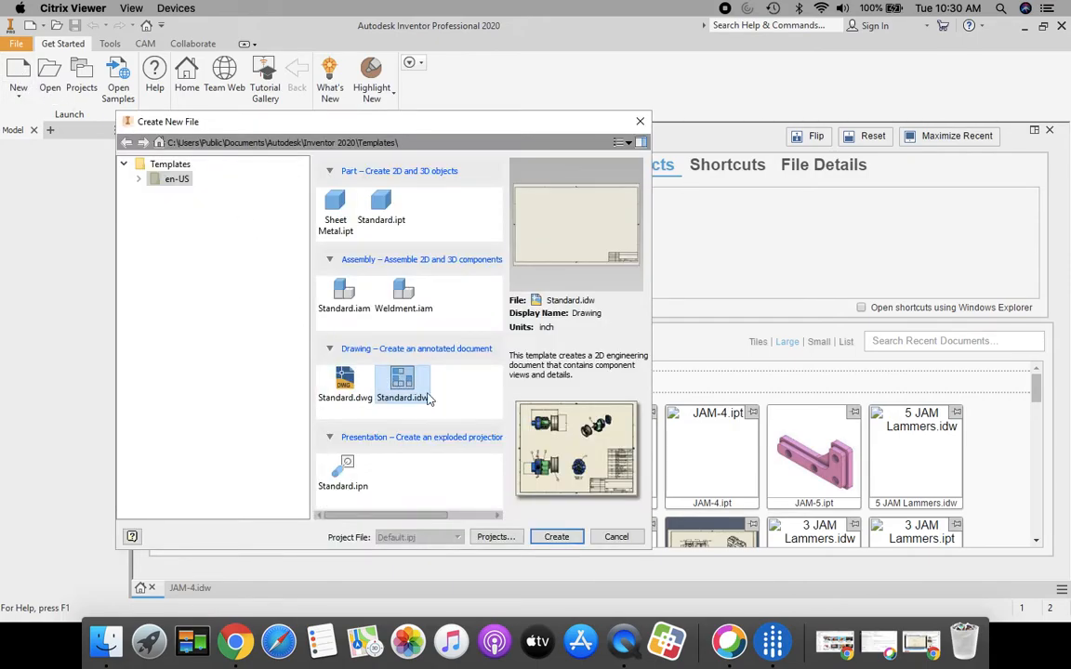
pyautogui.click(555, 537)
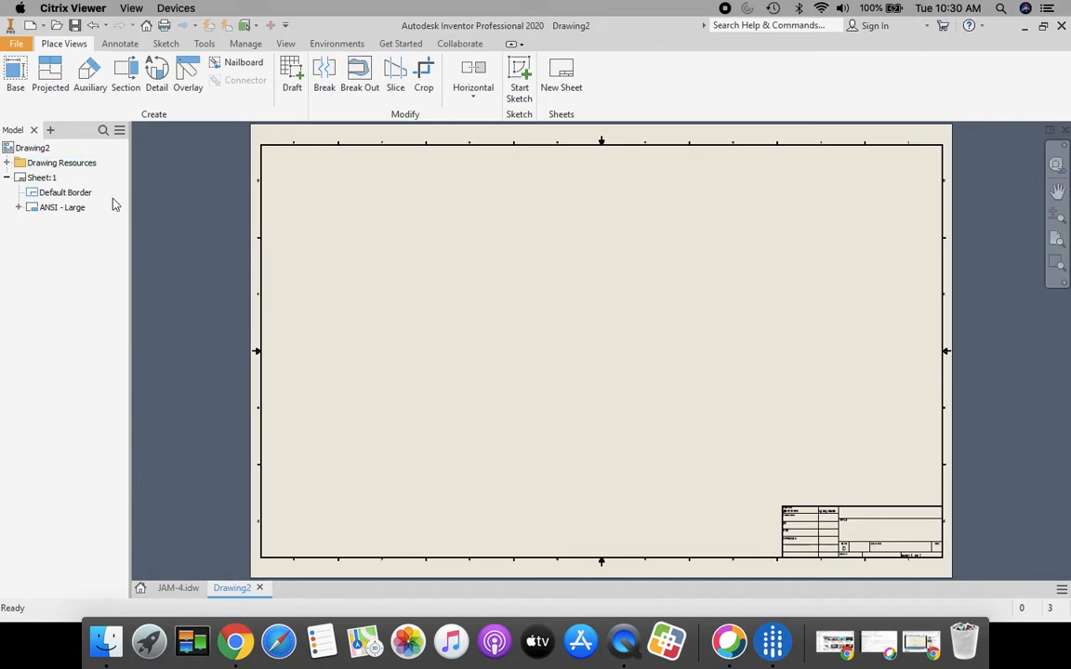
# Step: Set the size of Sheet:1 to B in landscape orientation
pyautogui.rightClick(25, 183)
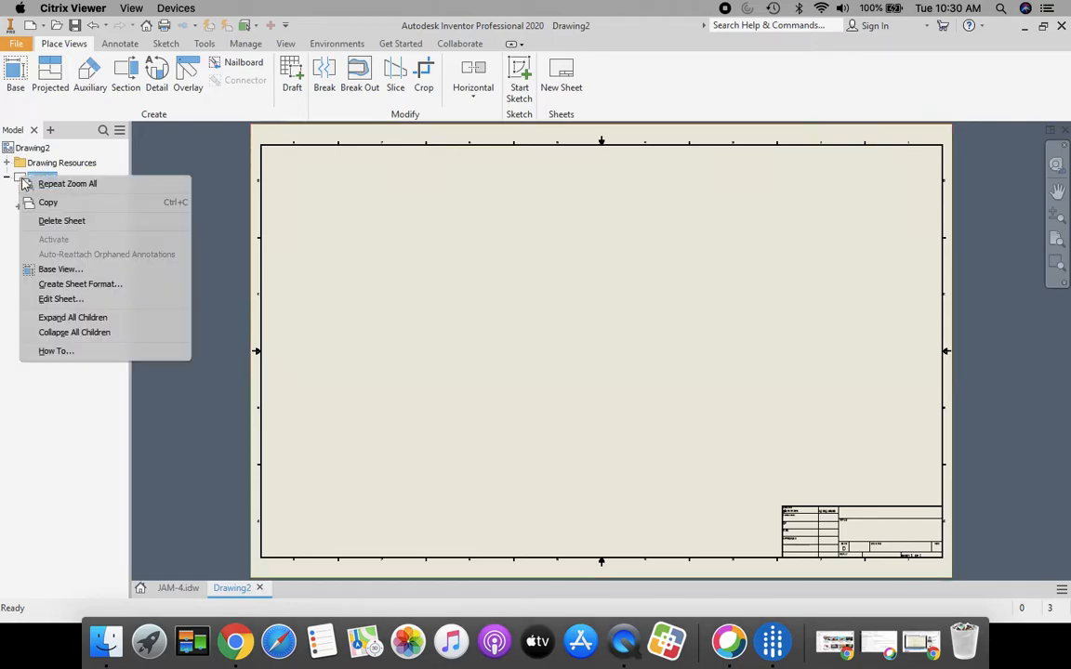
pyautogui.click(62, 300)
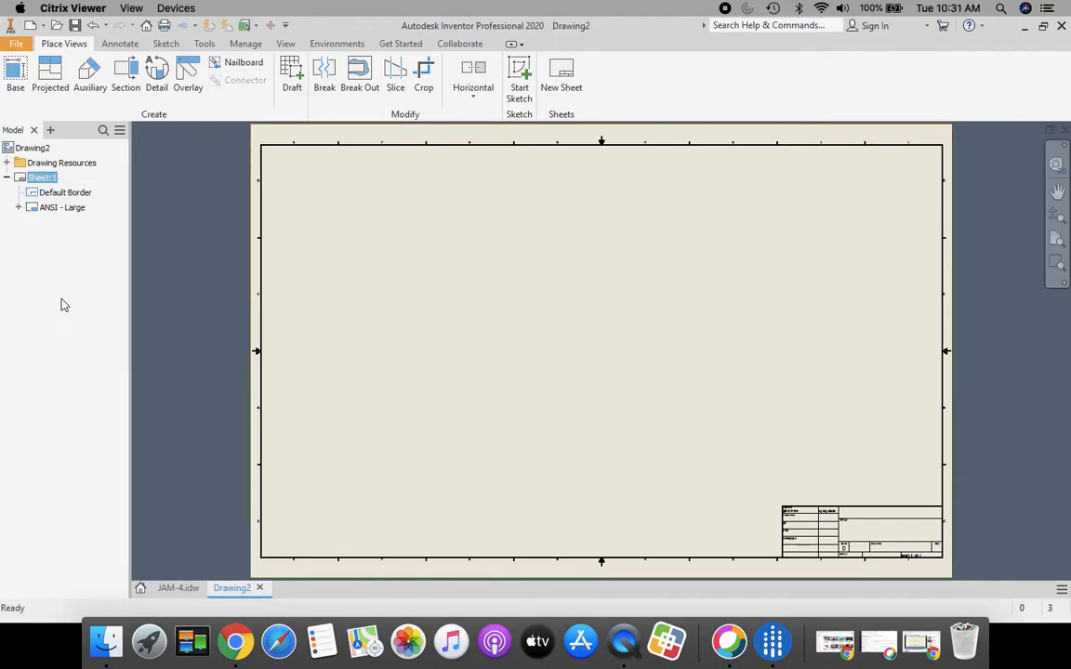
pyautogui.click(232, 196)
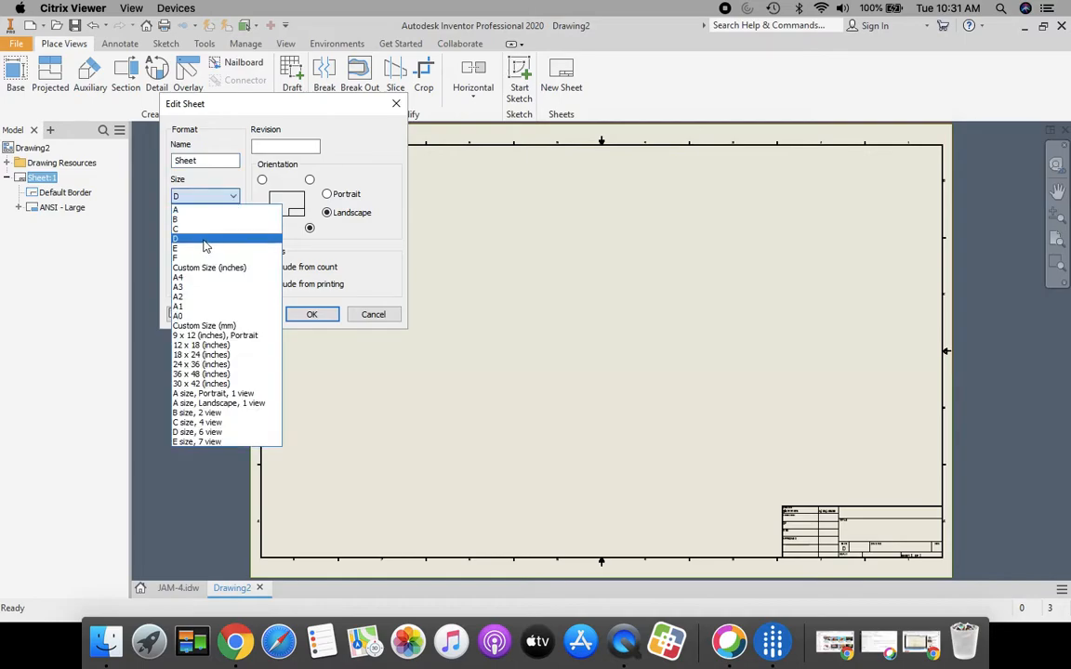
pyautogui.click(198, 220)
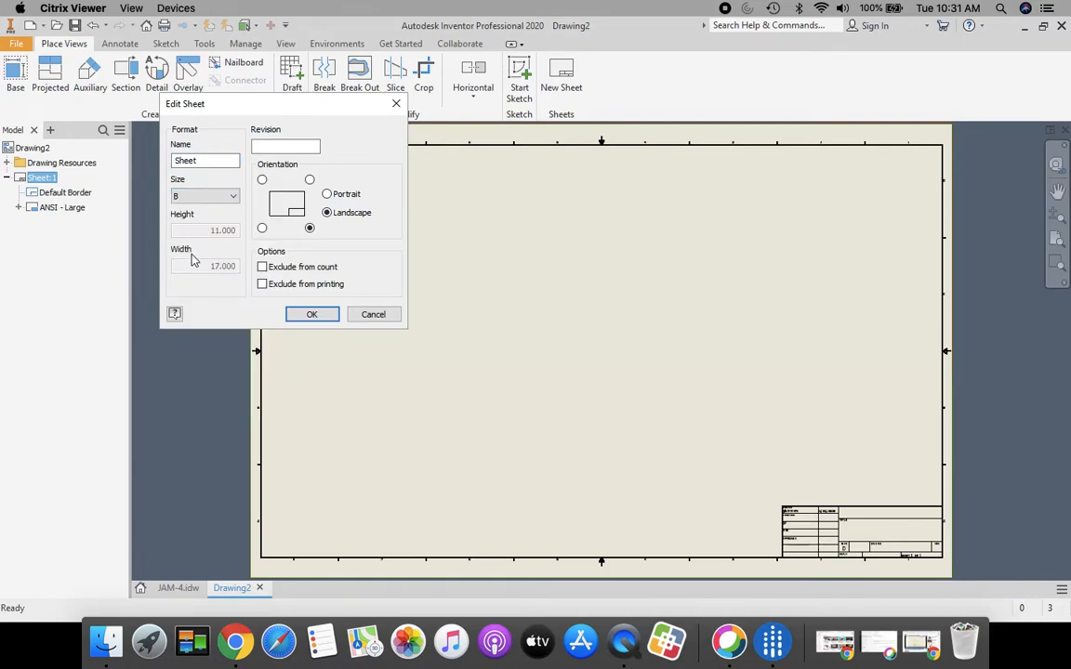
pyautogui.click(308, 314)
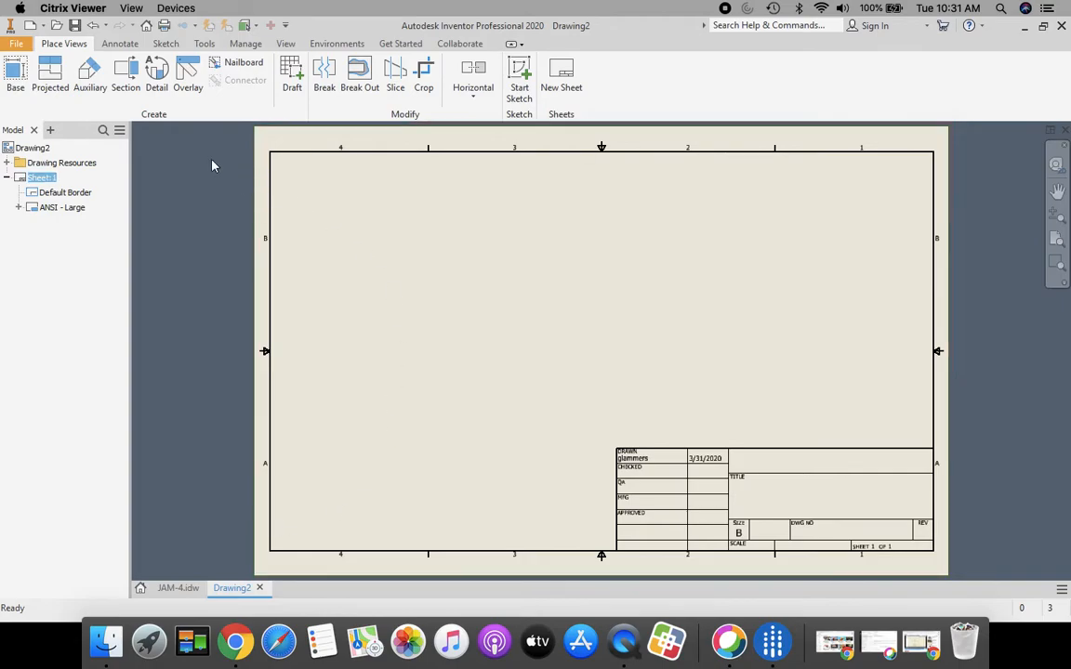
# Step: Place a 1:1 front base view of the saved JAM 4 part and position it left of the sheet's centre
pyautogui.click(14, 73)
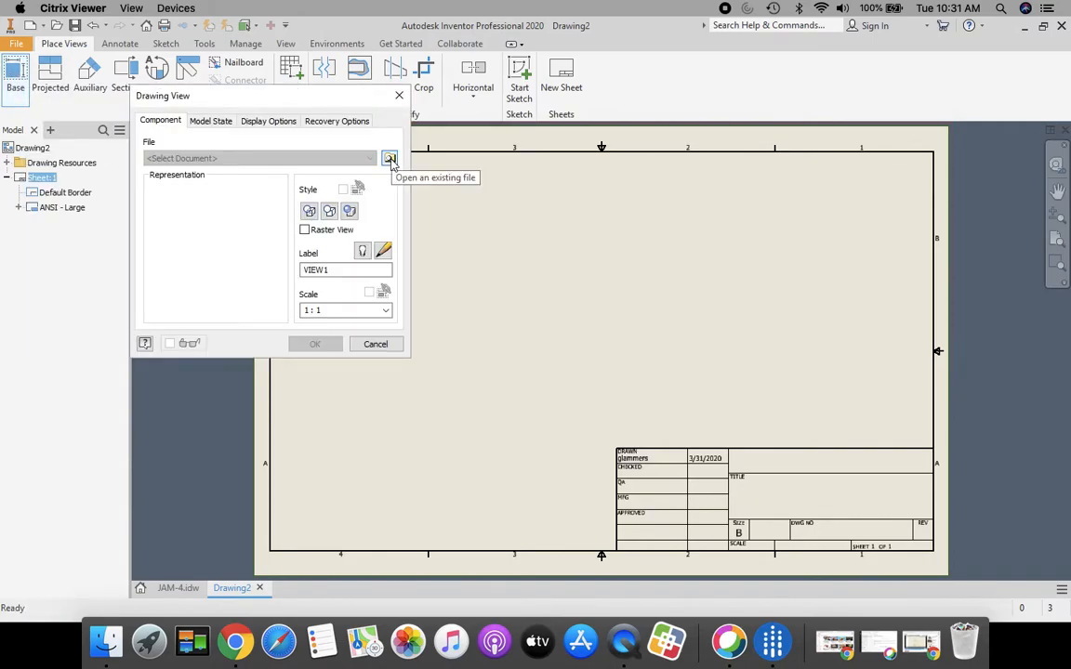
pyautogui.click(389, 160)
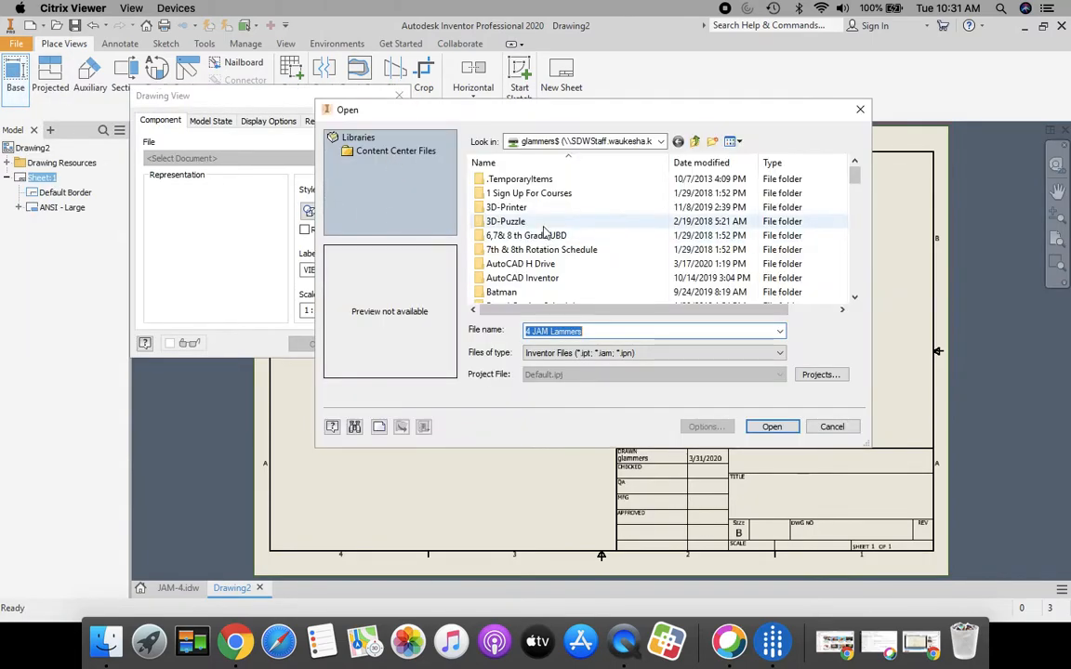
pyautogui.scroll(-1, 546, 235)
pyautogui.scroll(-15, 546, 236)
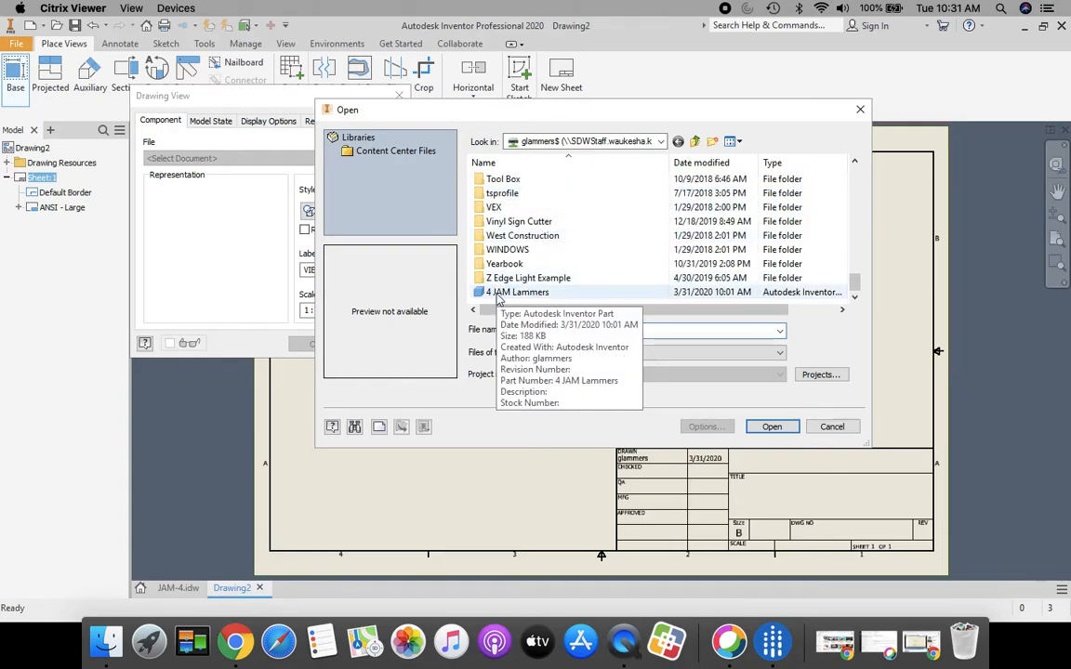
pyautogui.click(500, 296)
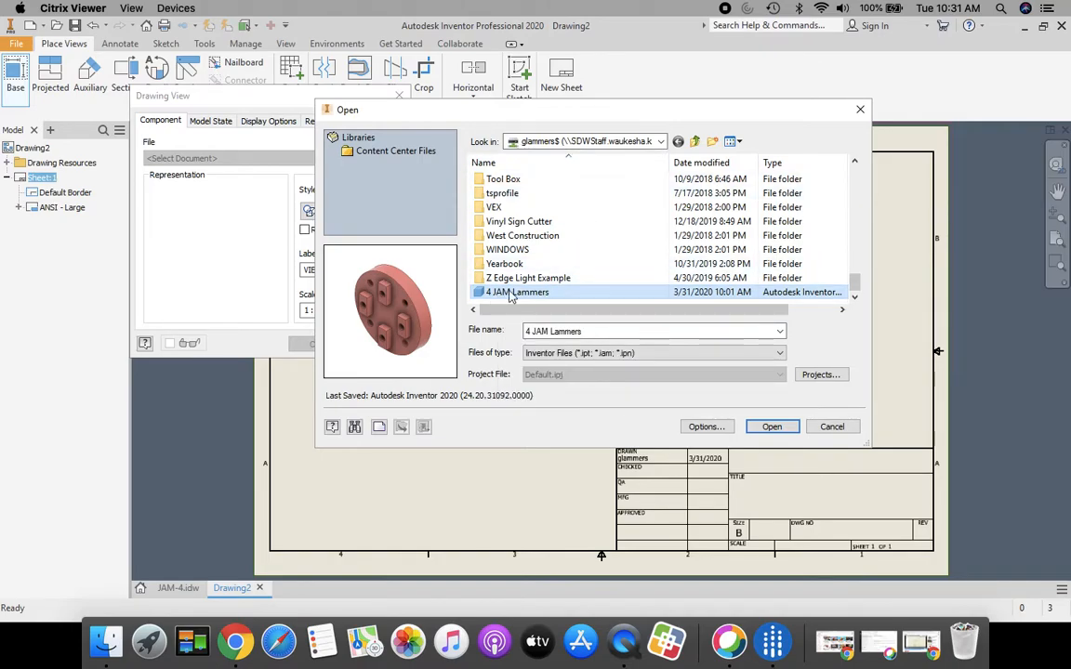
pyautogui.click(772, 427)
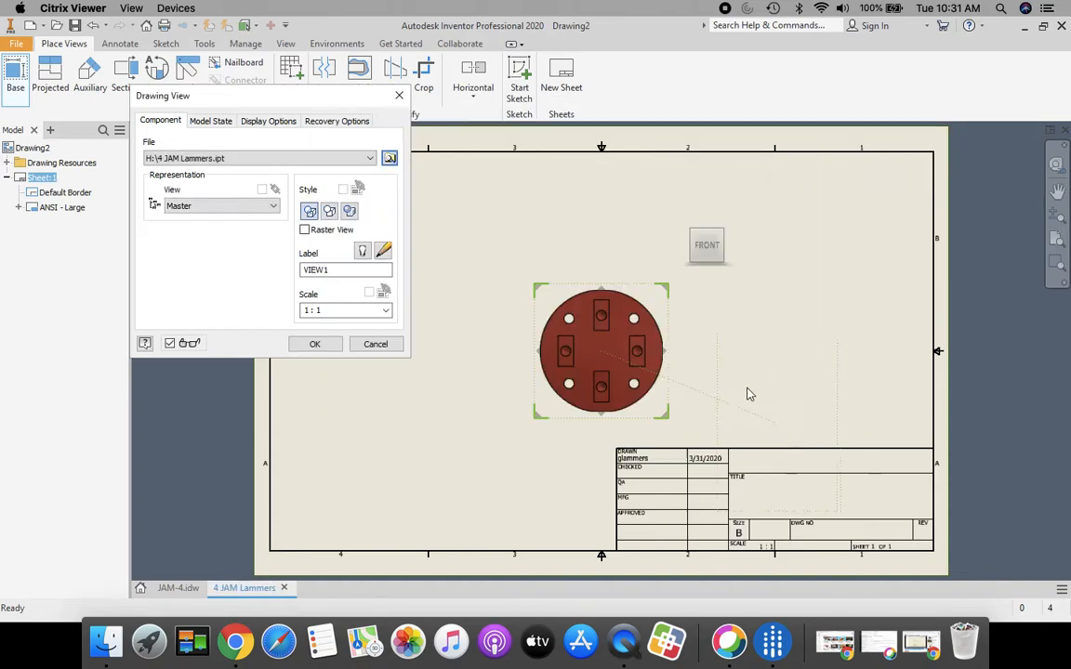
pyautogui.click(315, 345)
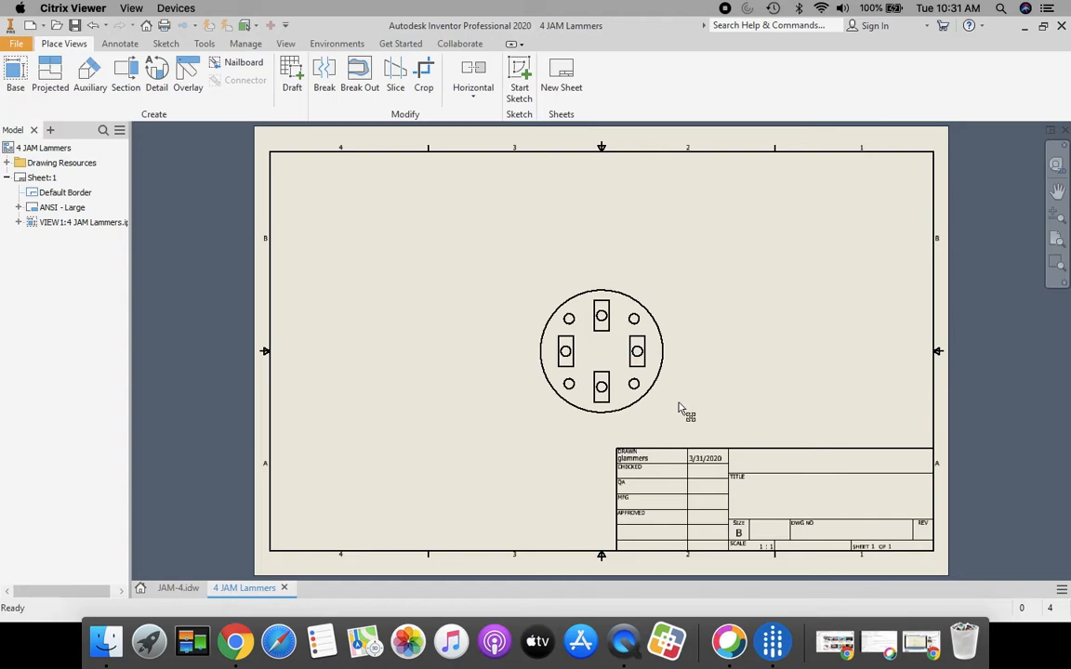
pyautogui.moveTo(679, 406)
pyautogui.mouseDown()
pyautogui.moveTo(627, 426)
pyautogui.moveTo(595, 402)
pyautogui.mouseUp()
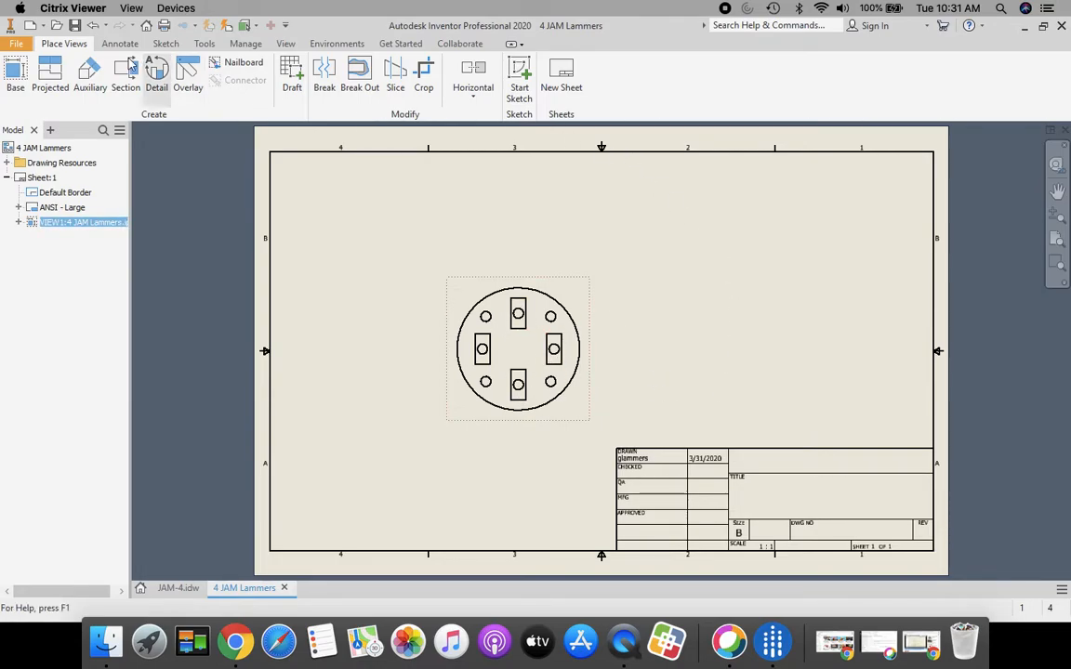
# Step: Project a side view to the right of the base view and an isometric view in the sheet's upper-right corner
pyautogui.click(52, 74)
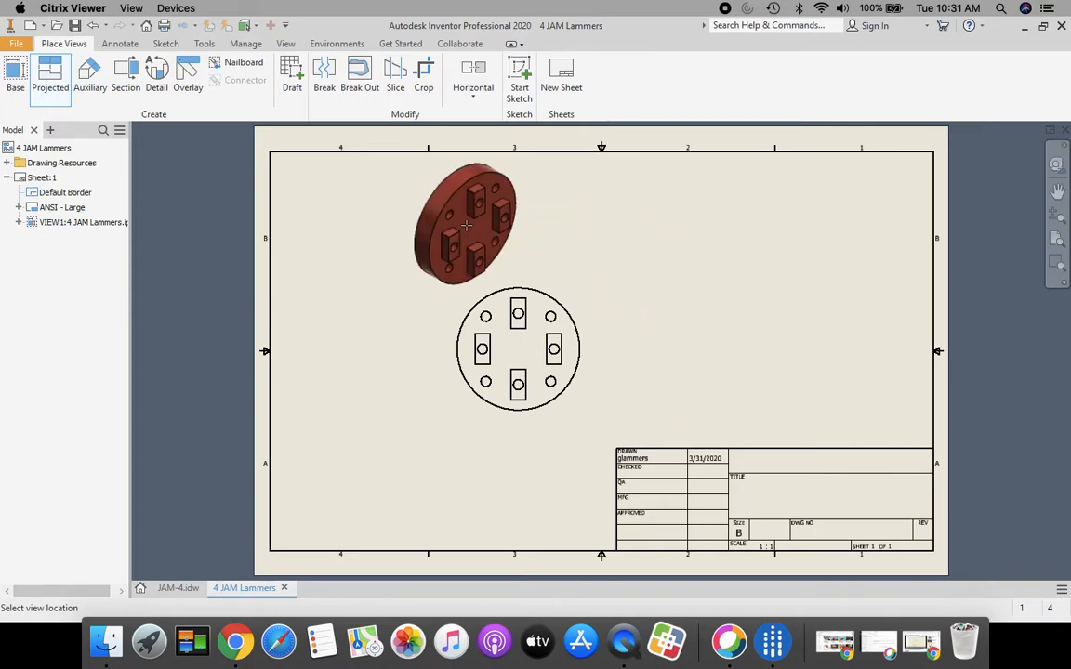
pyautogui.press('Escape')
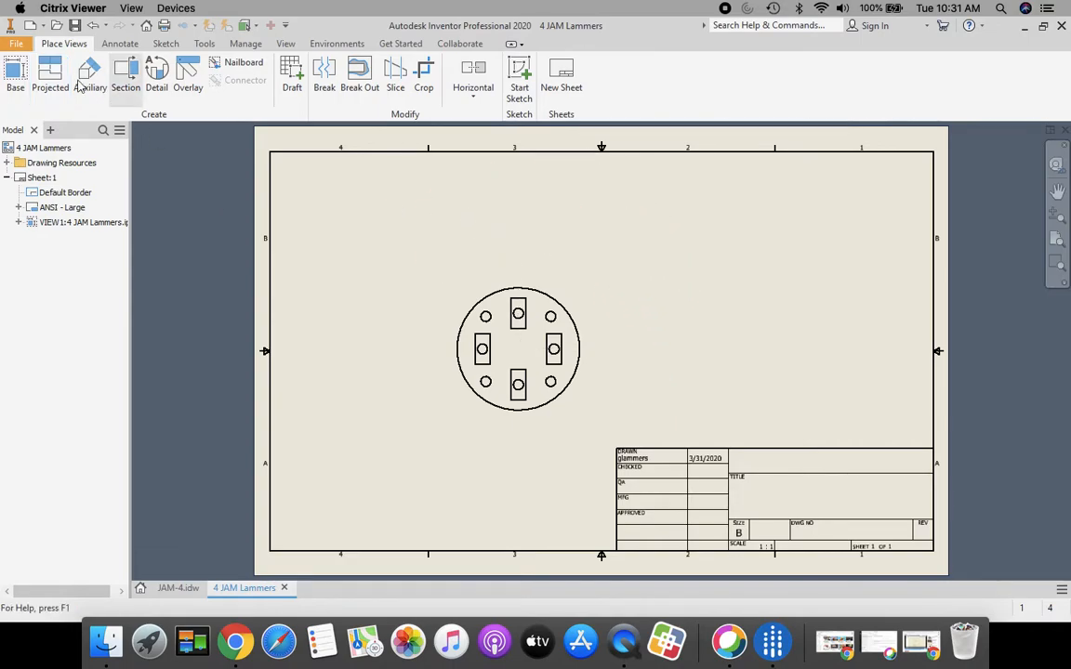
pyautogui.click(48, 76)
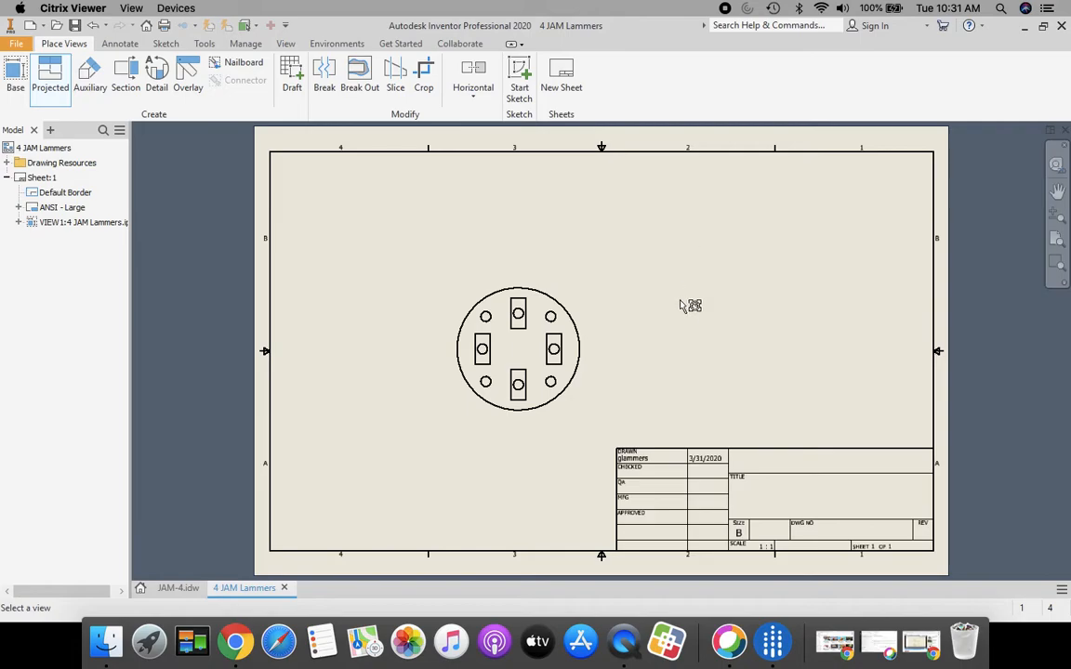
pyautogui.click(525, 347)
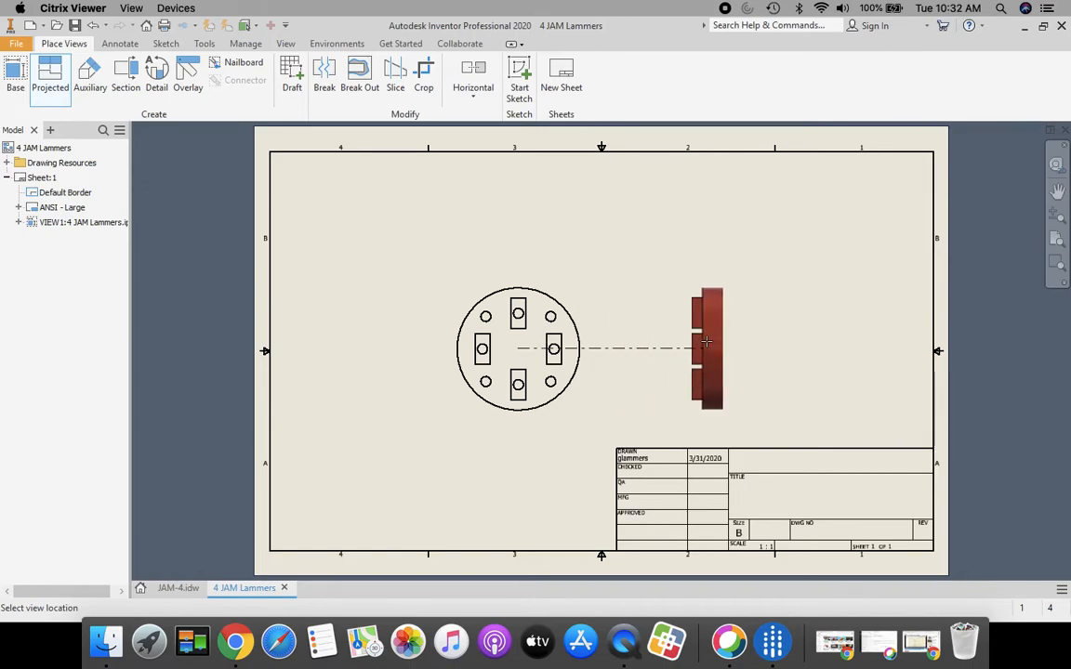
pyautogui.click(707, 343)
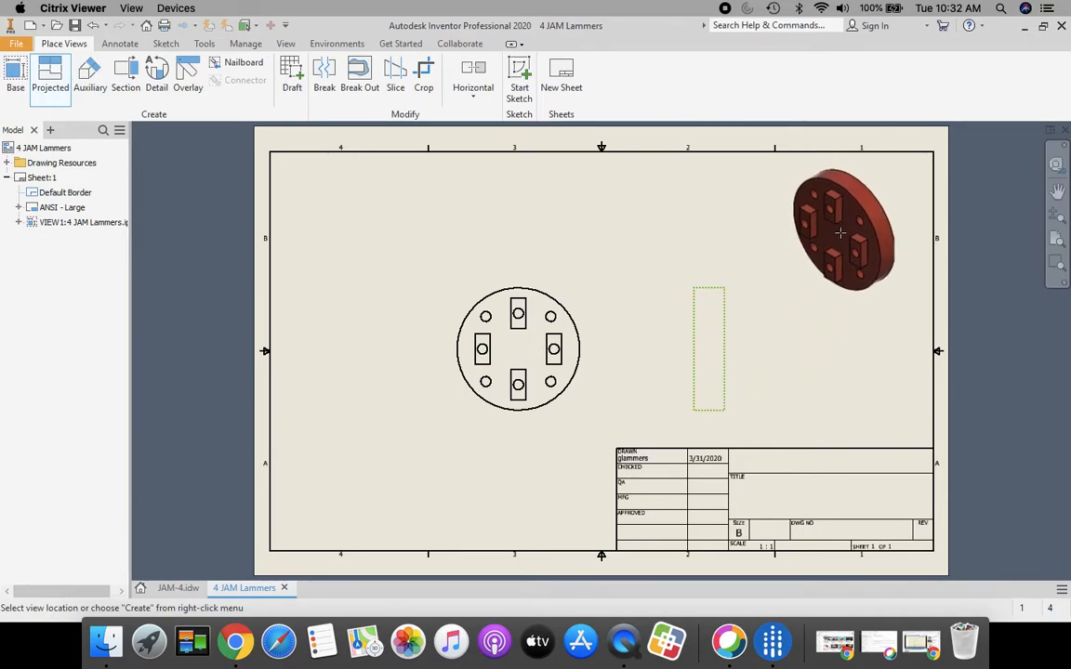
pyautogui.click(840, 232)
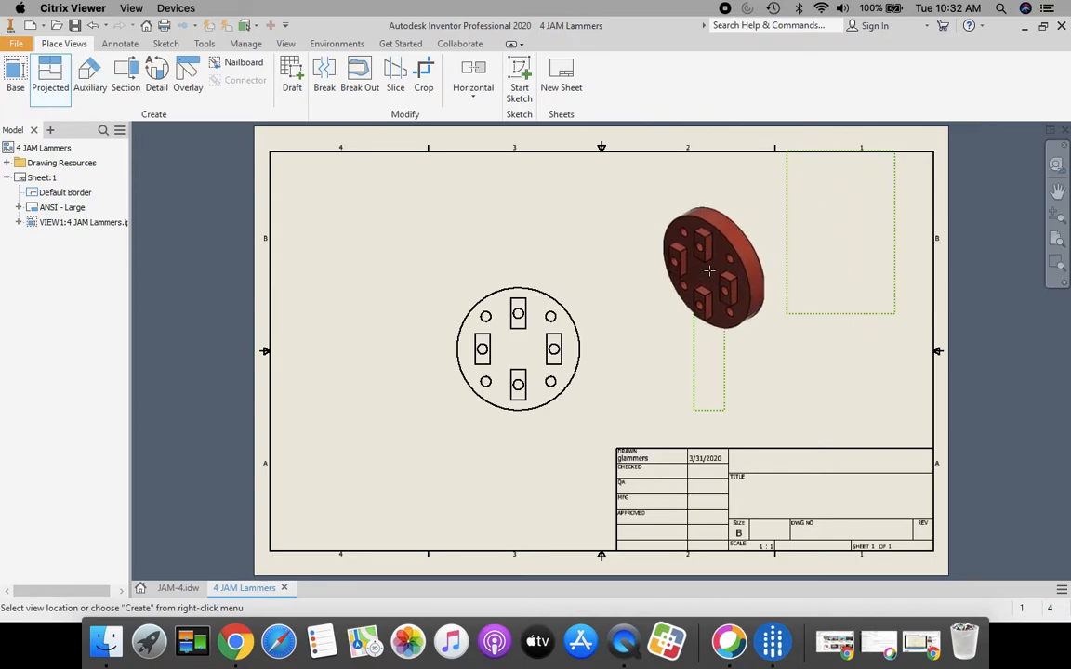
pyautogui.rightClick(690, 272)
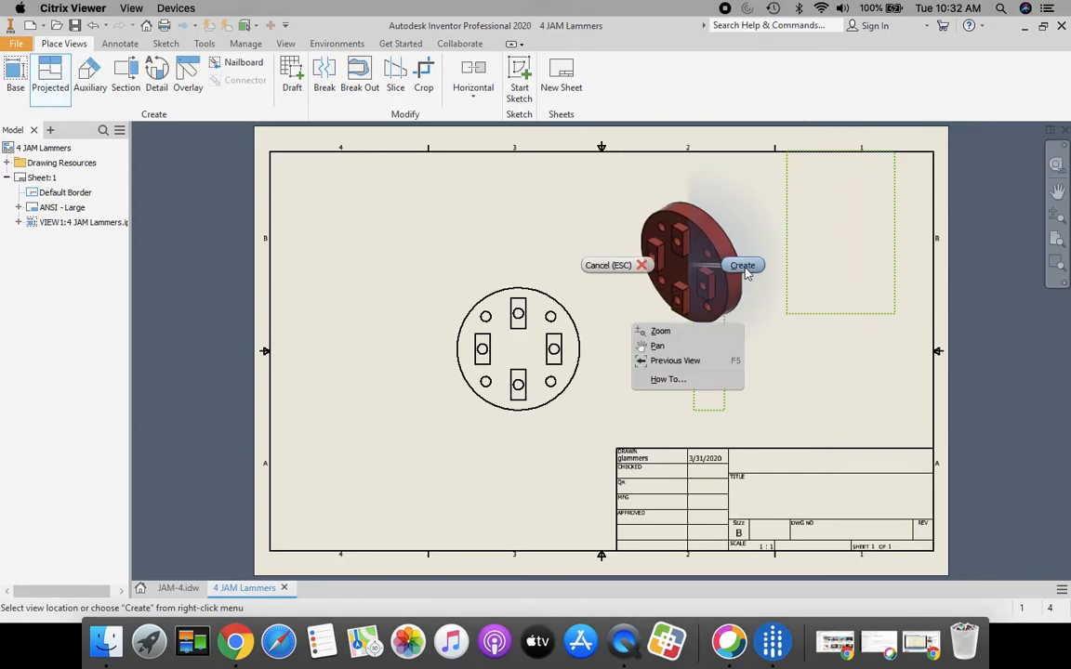
pyautogui.click(742, 265)
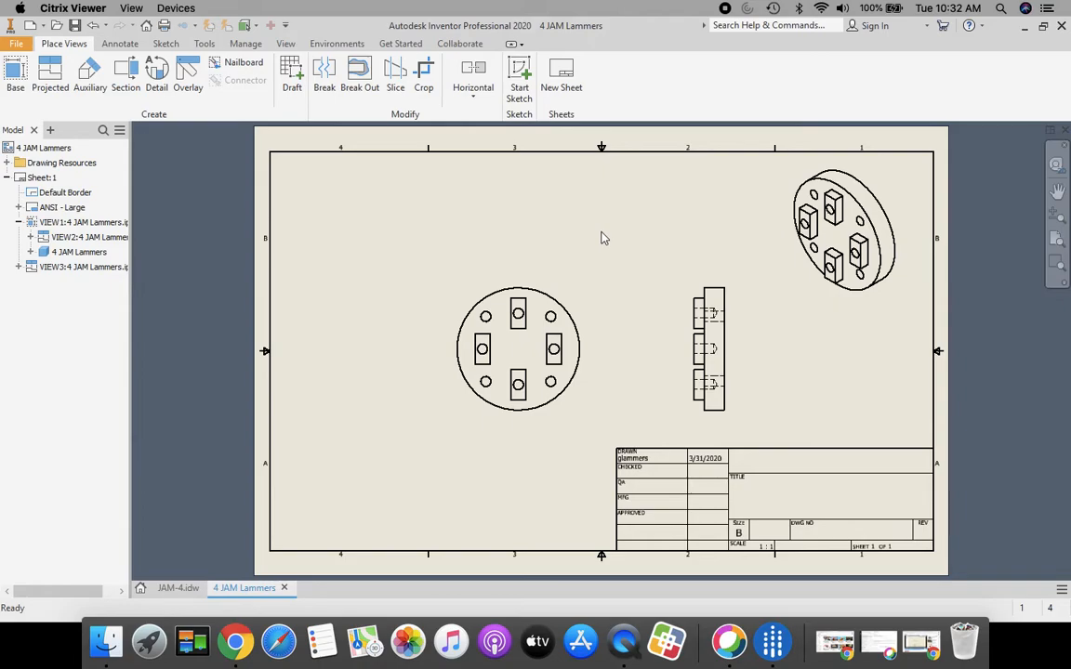
pyautogui.scroll(3, 518, 328)
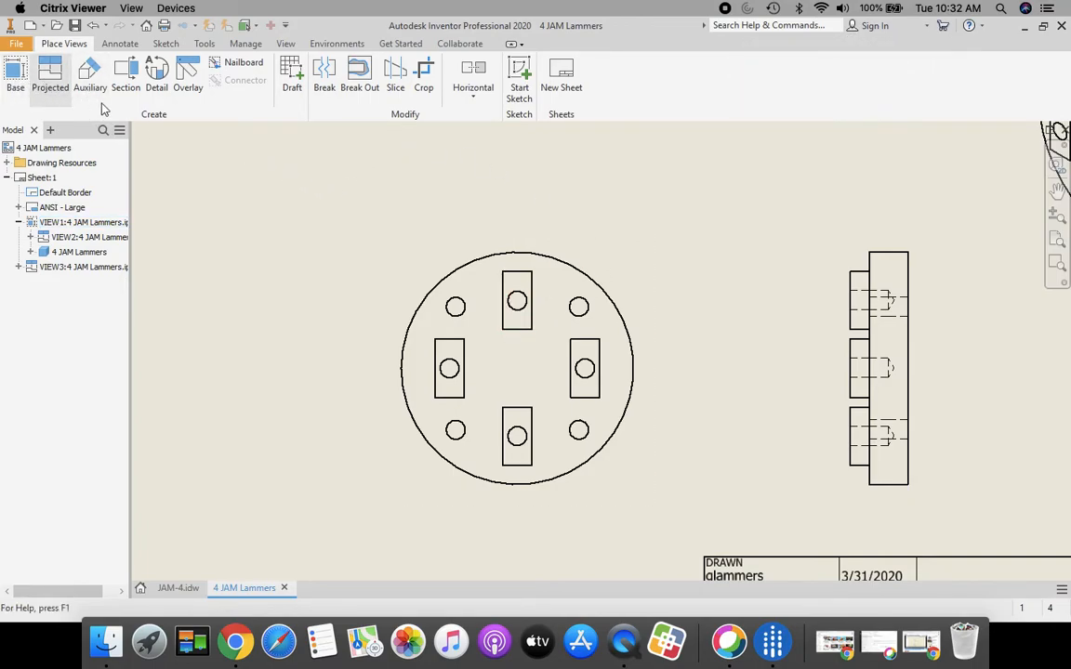
pyautogui.click(156, 82)
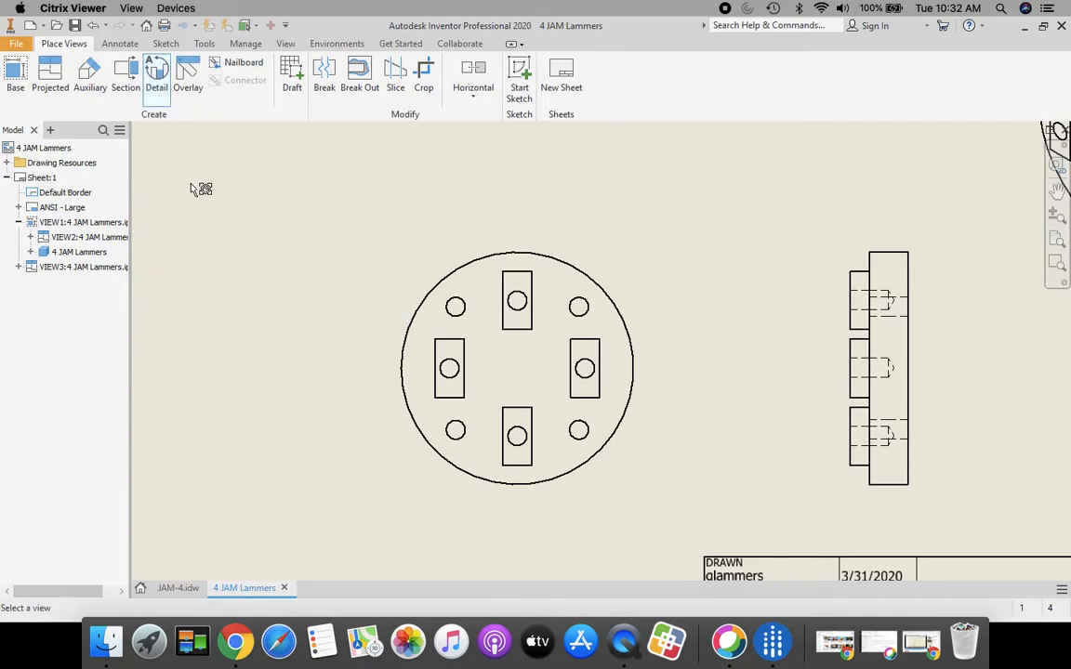
pyautogui.click(521, 305)
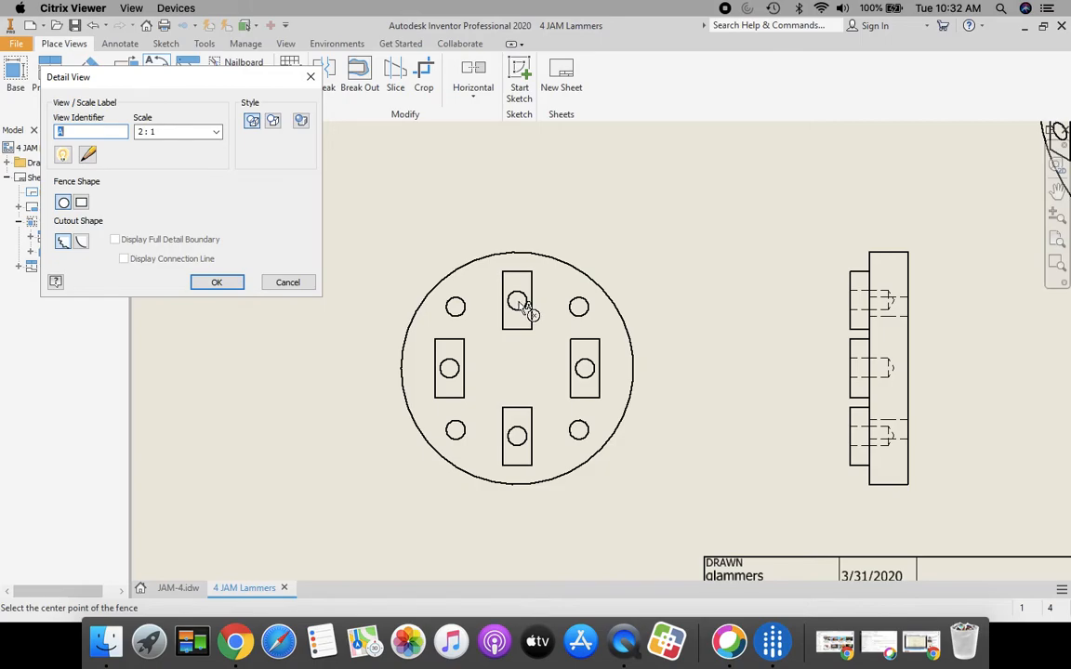
pyautogui.click(169, 589)
pyautogui.scroll(5, 521, 340)
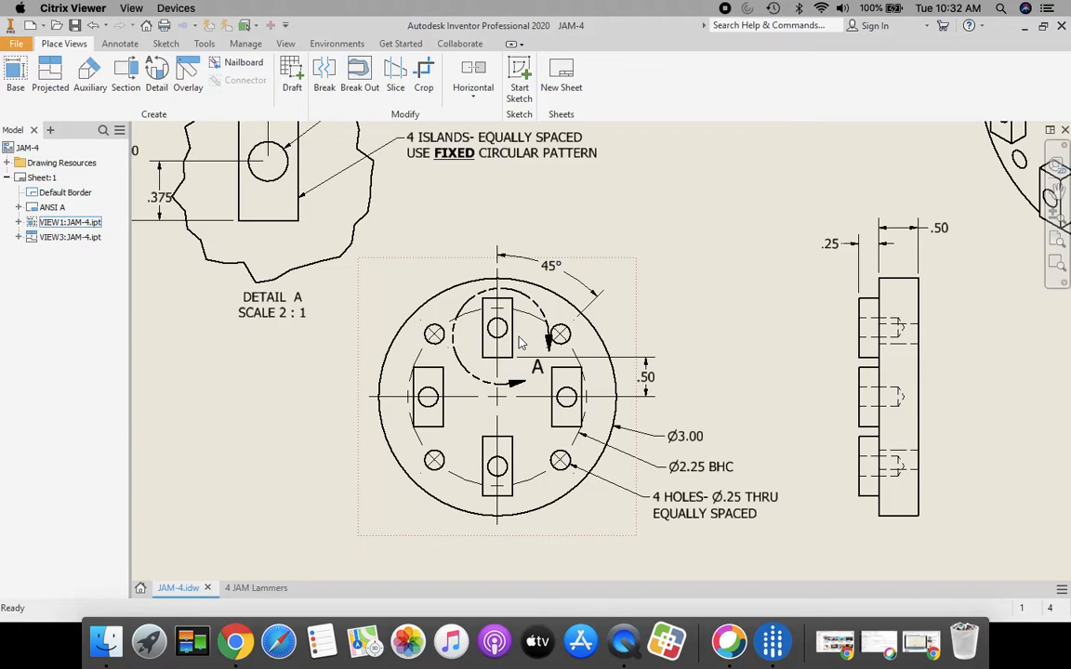
pyautogui.click(571, 307)
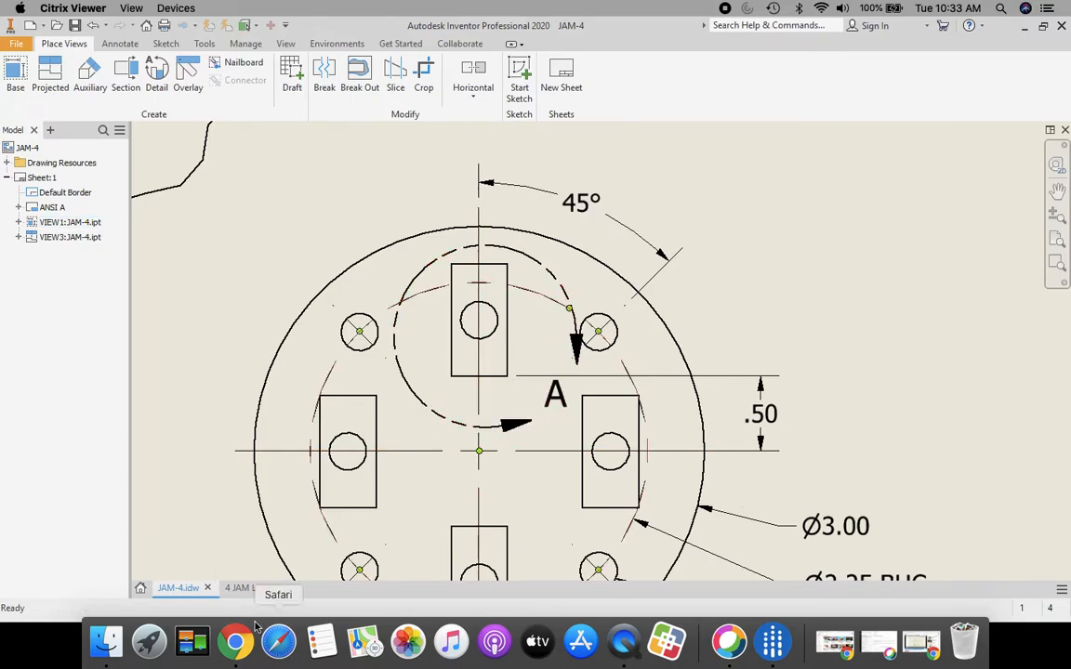
pyautogui.click(234, 589)
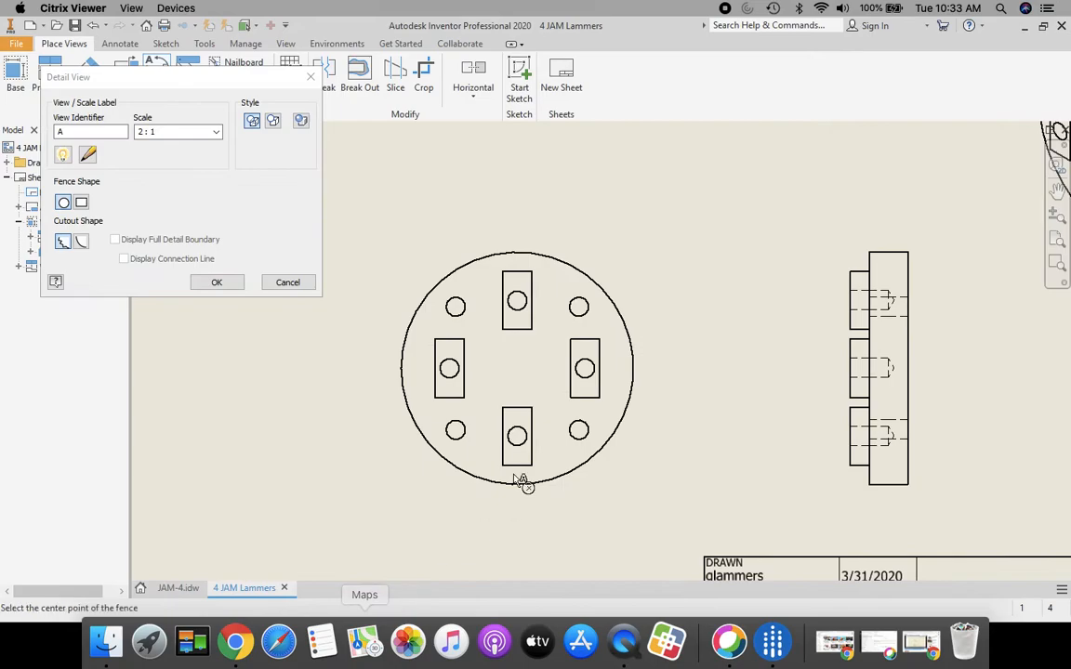
pyautogui.click(519, 305)
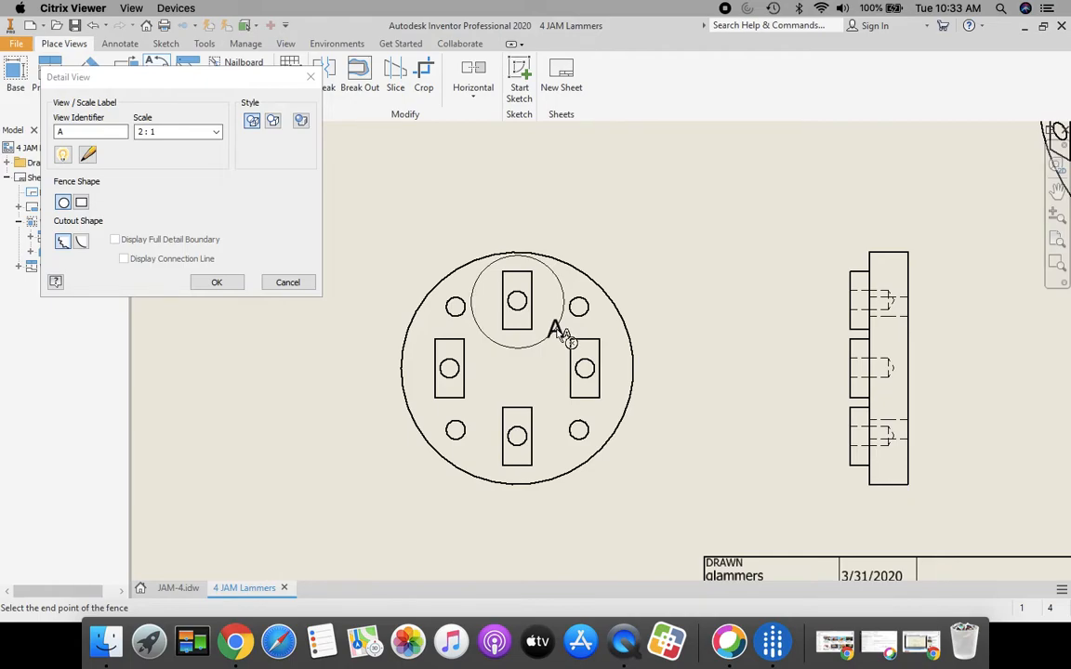
pyautogui.press('Escape')
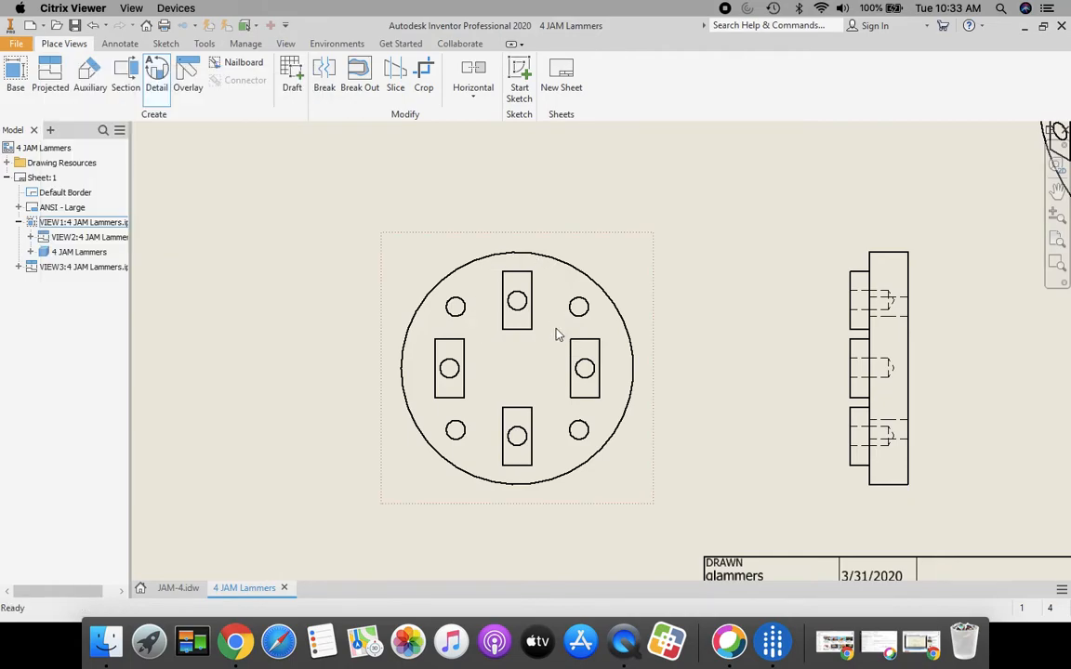
# Step: Create a 2:1 detail view with a circular fence around the front view's top island and position it in the sheet's upper-left area
pyautogui.click(158, 80)
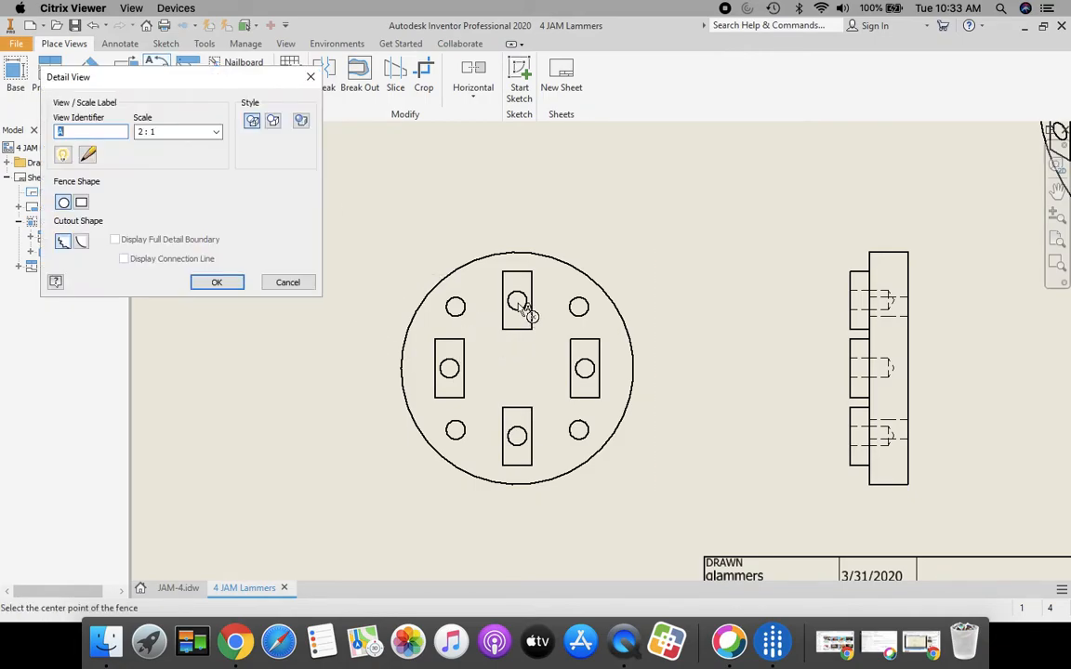
pyautogui.click(517, 302)
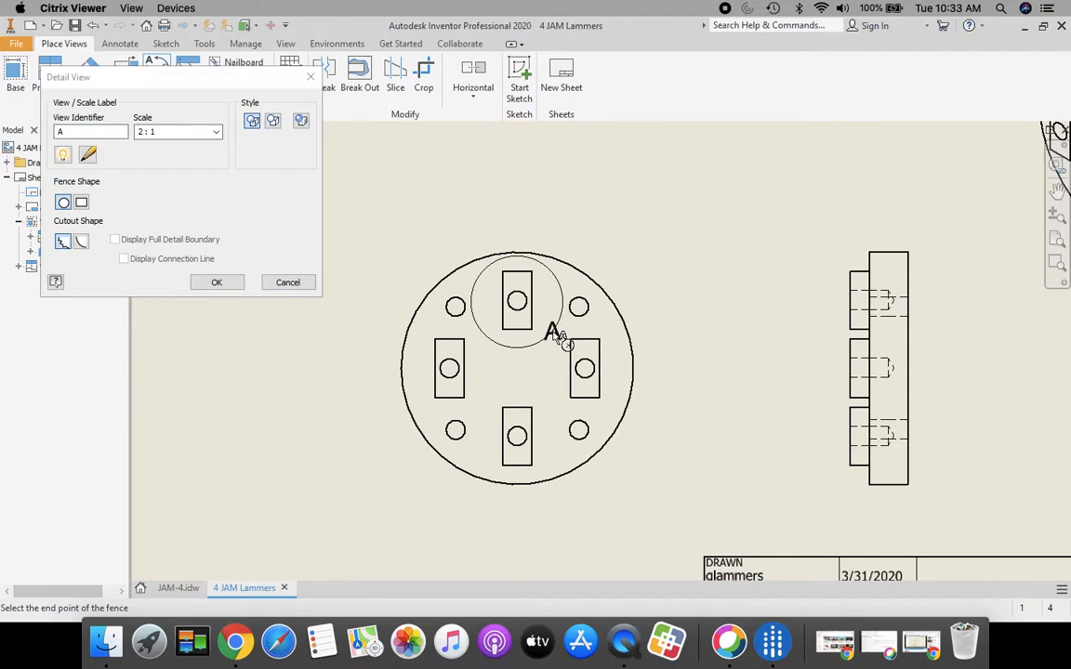
pyautogui.click(556, 336)
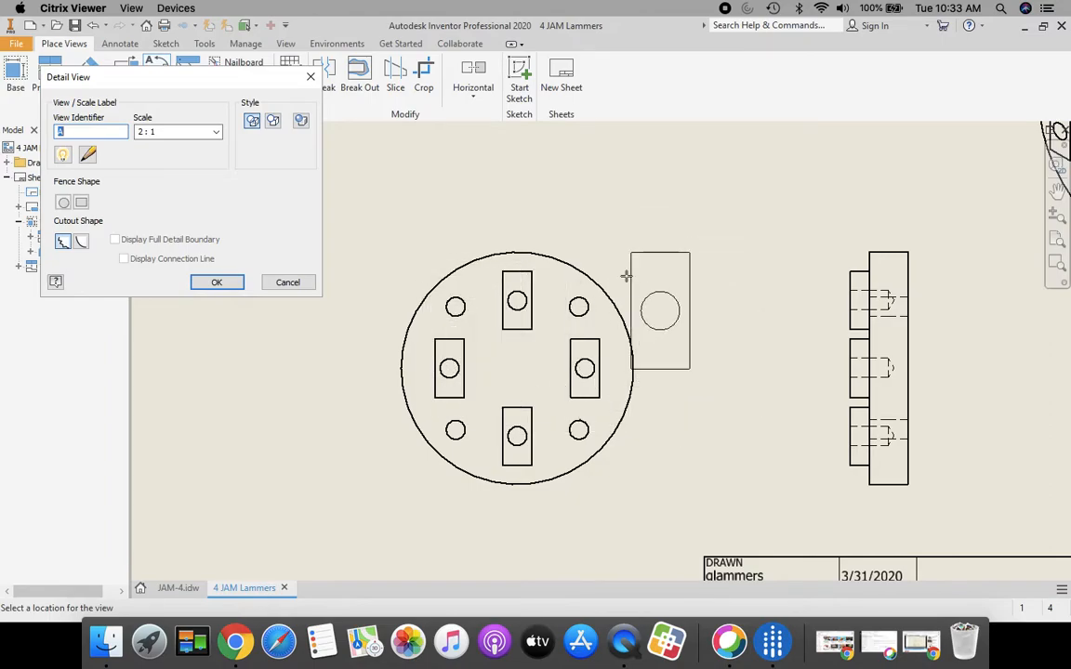
pyautogui.click(1057, 240)
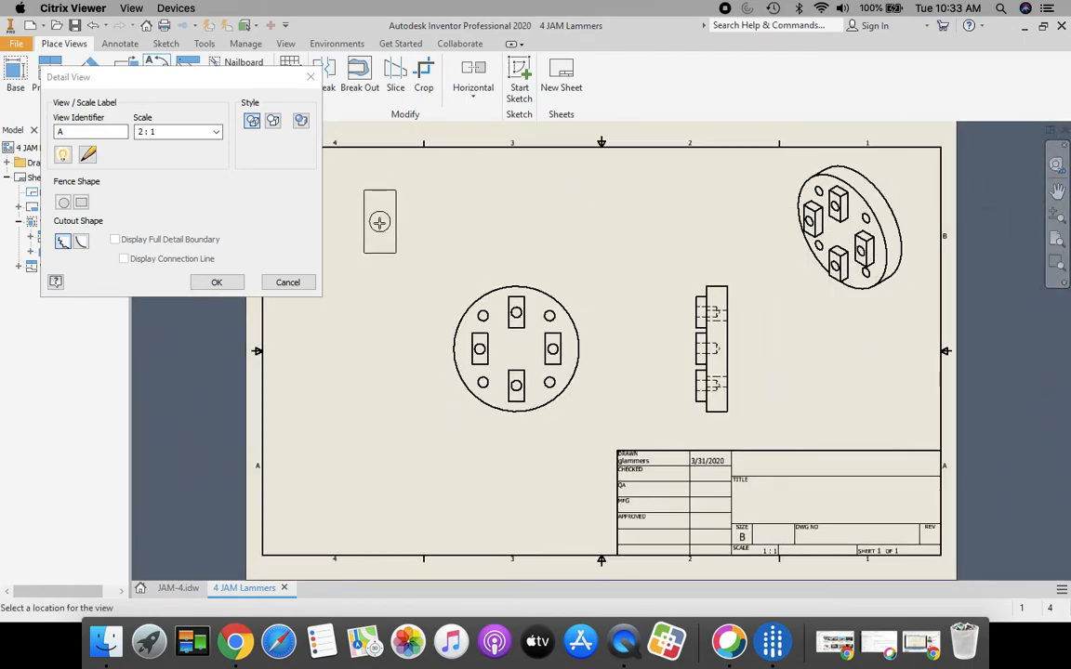
pyautogui.click(376, 239)
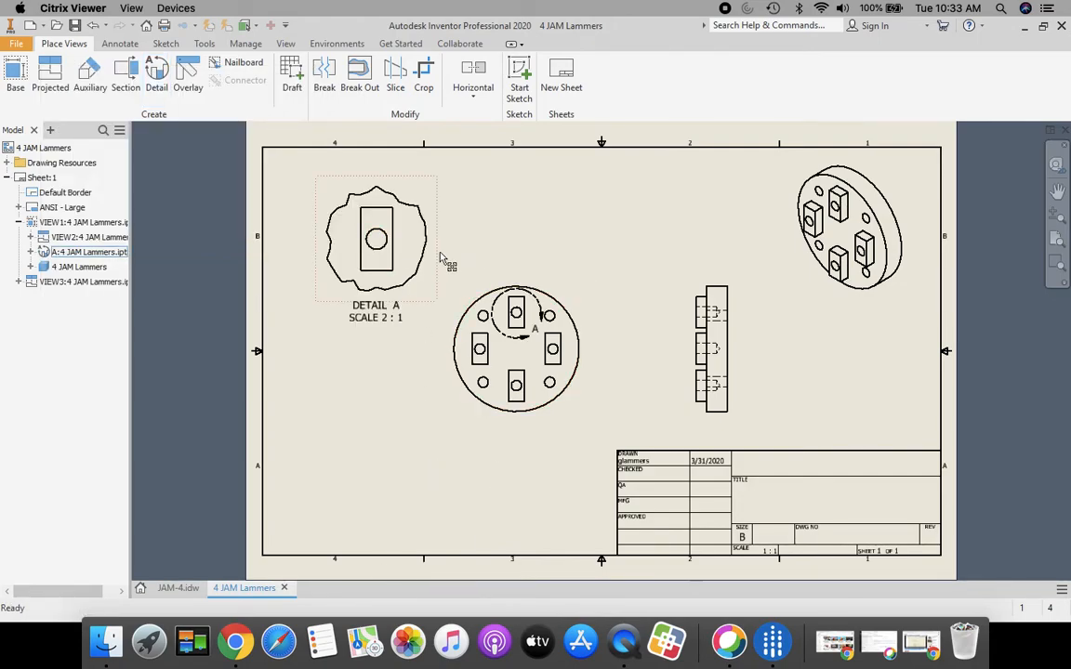
pyautogui.moveTo(437, 252); pyautogui.dragTo(456, 264)
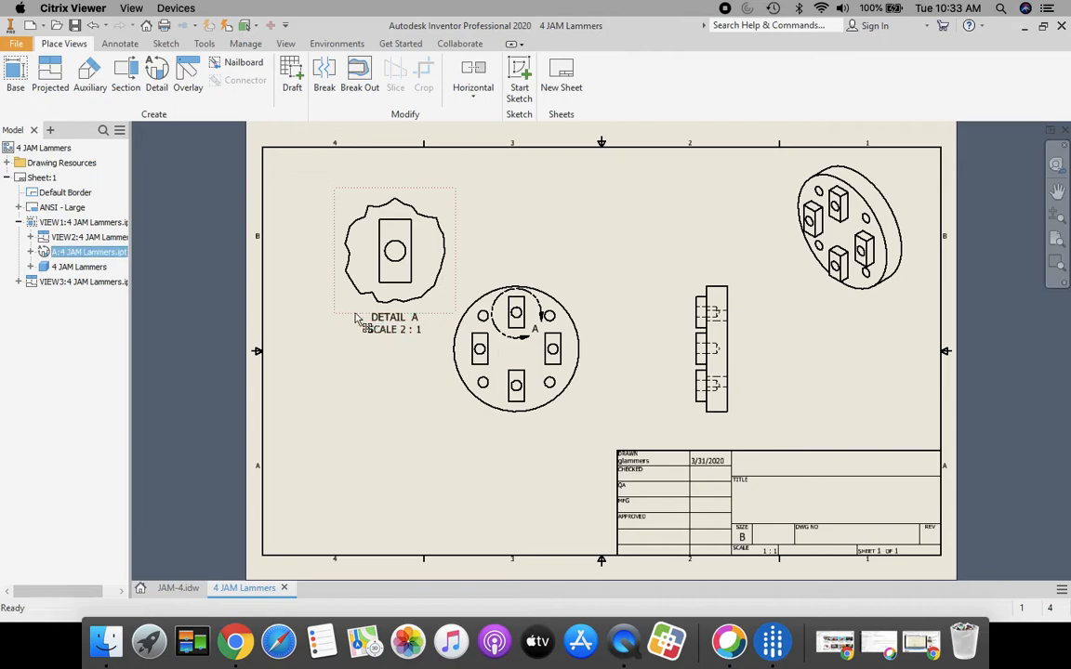
pyautogui.moveTo(351, 316); pyautogui.dragTo(334, 310)
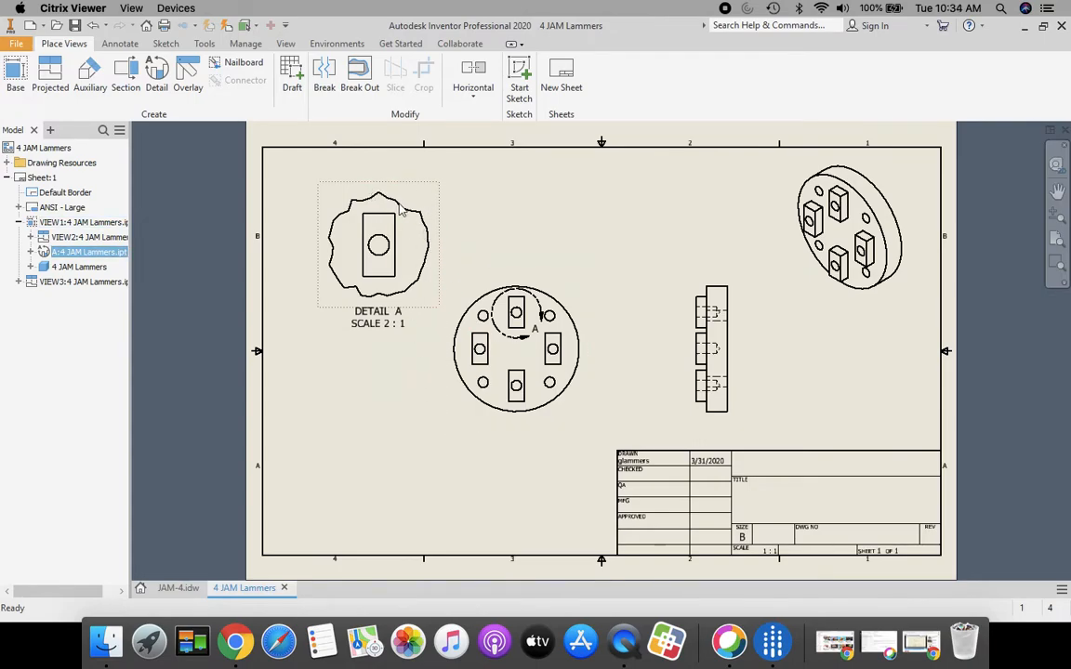
# Step: Check Detail A in the JAM-4 reference drawing and dimension the island's width and the hole's horizontal offset in the new detail view
pyautogui.click(176, 587)
pyautogui.moveTo(277, 213)
pyautogui.mouseDown(button='middle')
pyautogui.moveTo(641, 405)
pyautogui.moveTo(728, 558)
pyautogui.mouseUp(button='middle')
pyautogui.scroll(-3, 727, 558)
pyautogui.scroll(-2, 667, 496)
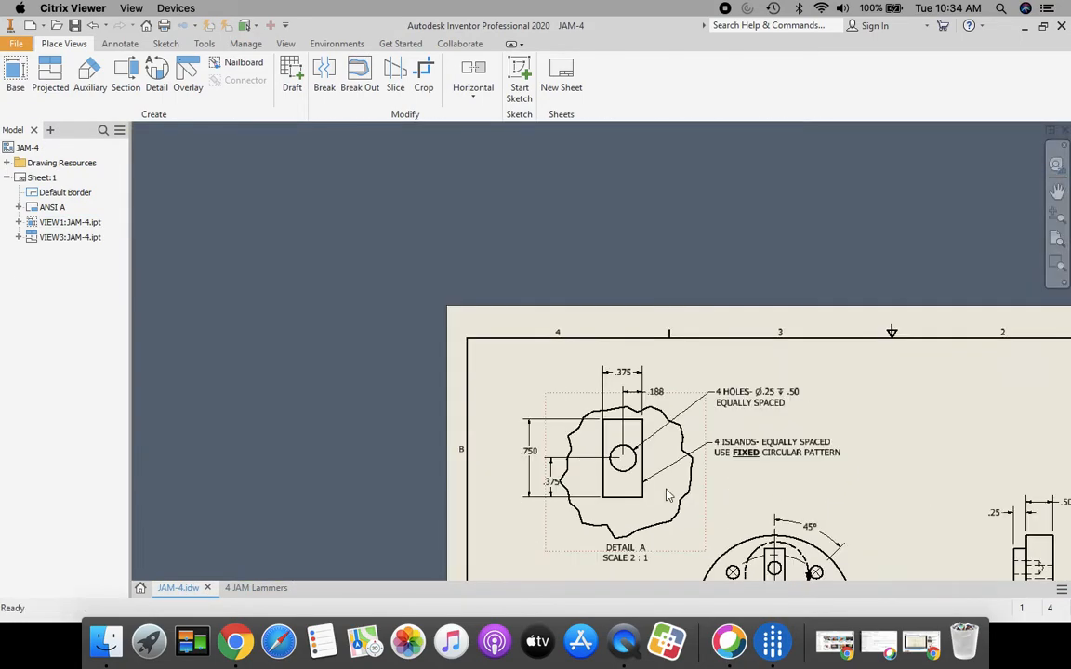
pyautogui.moveTo(899, 413)
pyautogui.mouseDown(button='middle')
pyautogui.moveTo(837, 339)
pyautogui.moveTo(765, 281)
pyautogui.mouseUp(button='middle')
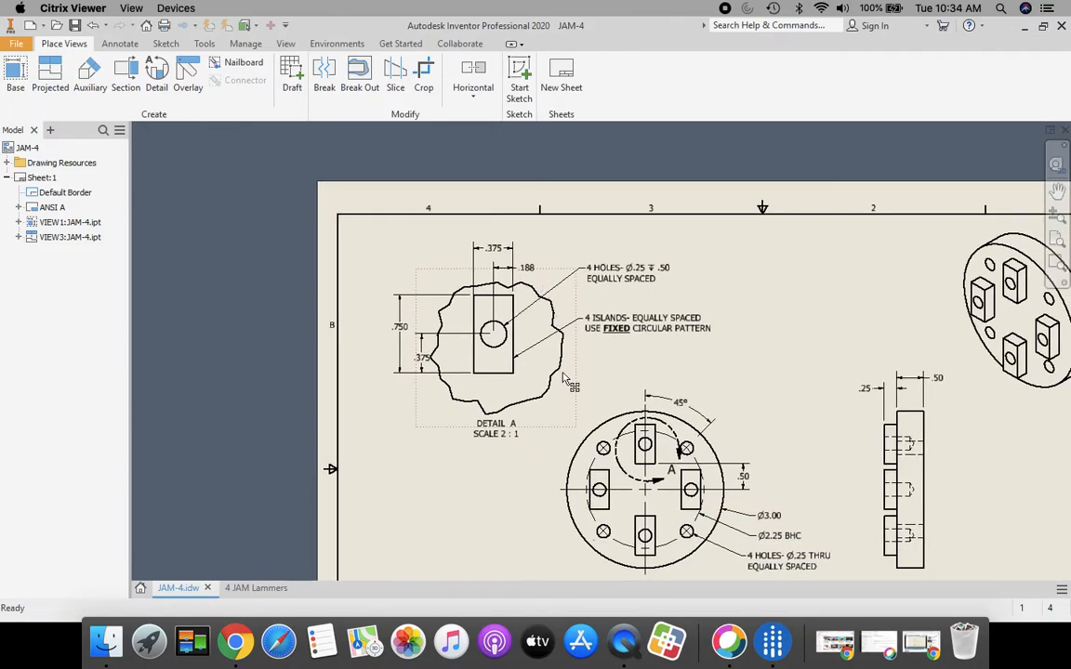
pyautogui.click(249, 587)
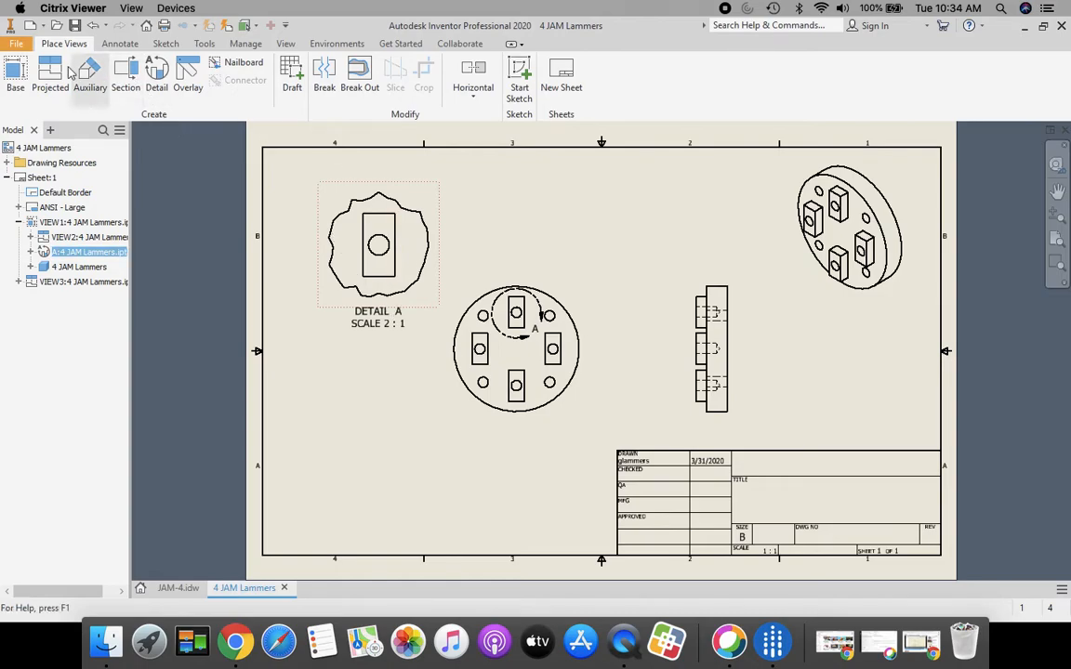
pyautogui.click(117, 45)
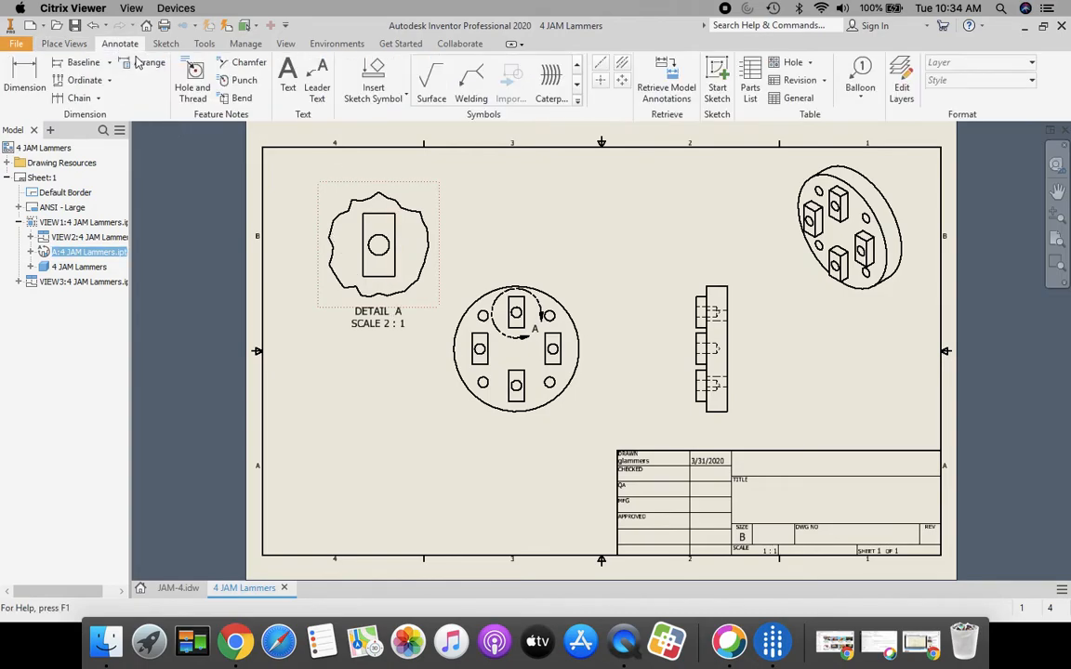
pyautogui.click(26, 74)
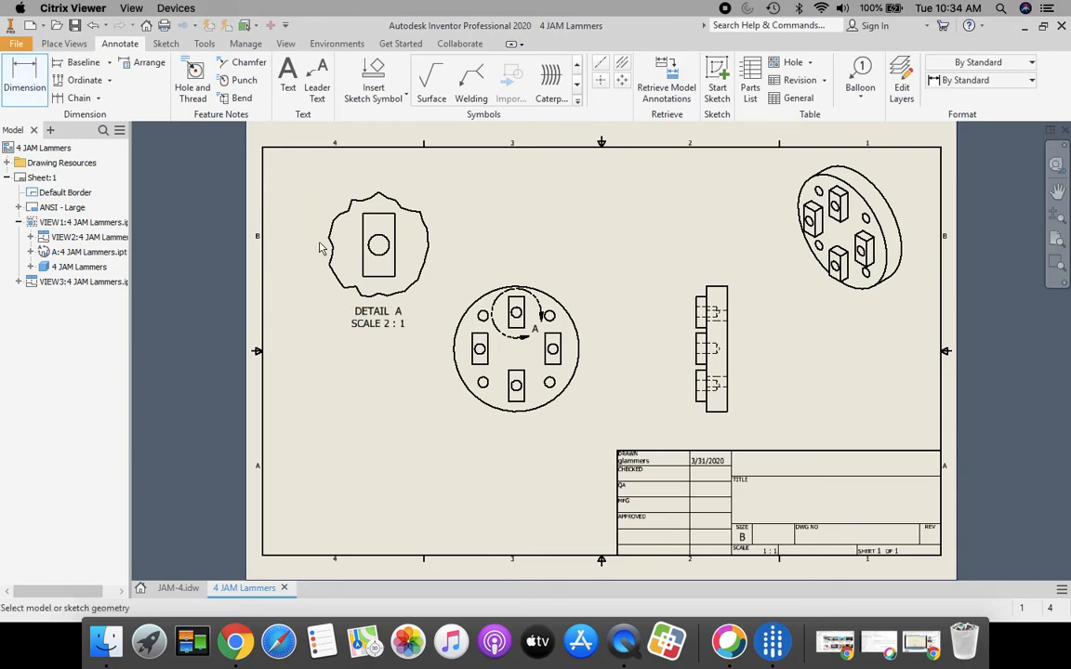
pyautogui.click(395, 248)
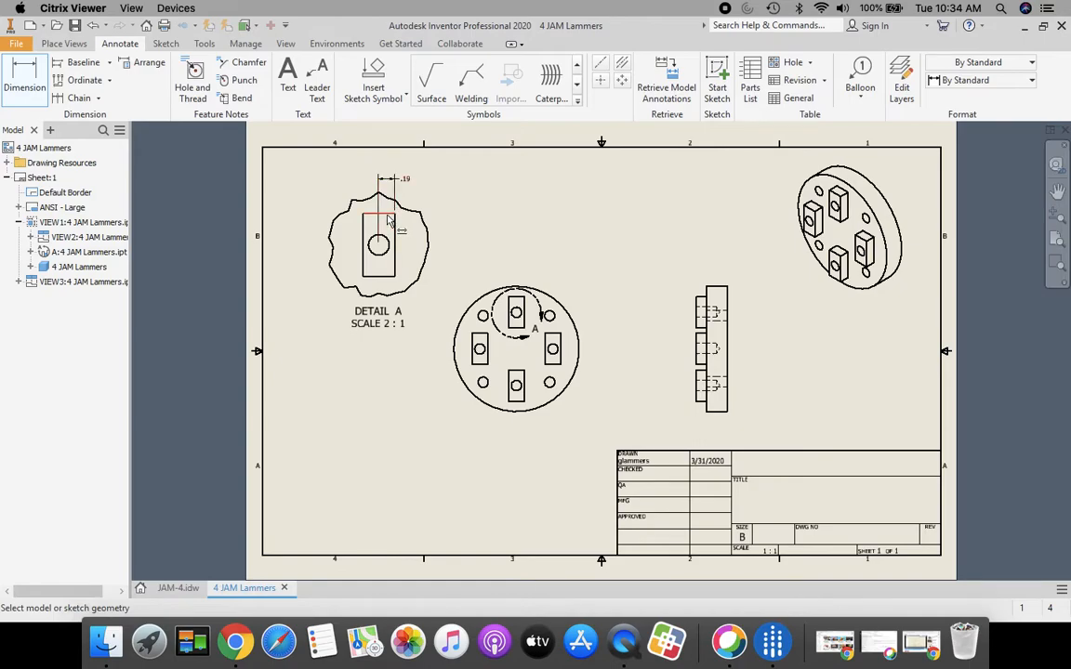
pyautogui.click(375, 167)
# Step: Dimension the hole centre's vertical distance from the island's bottom edge and the island's full height beside Detail A
pyautogui.click(378, 275)
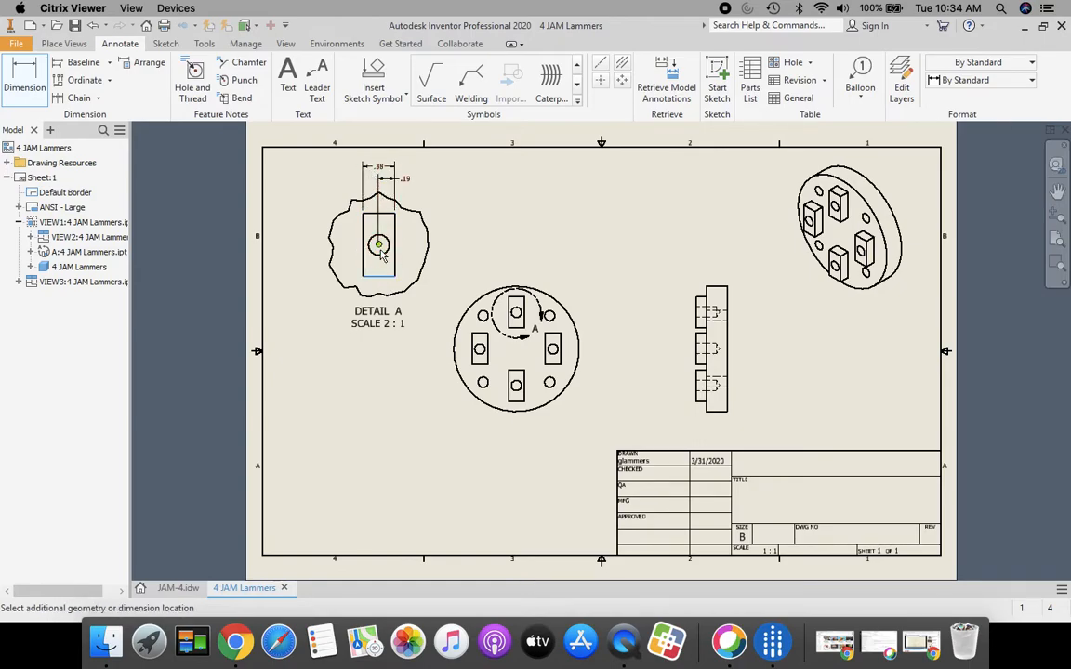
pyautogui.click(378, 244)
pyautogui.click(314, 261)
pyautogui.click(362, 240)
pyautogui.click(298, 244)
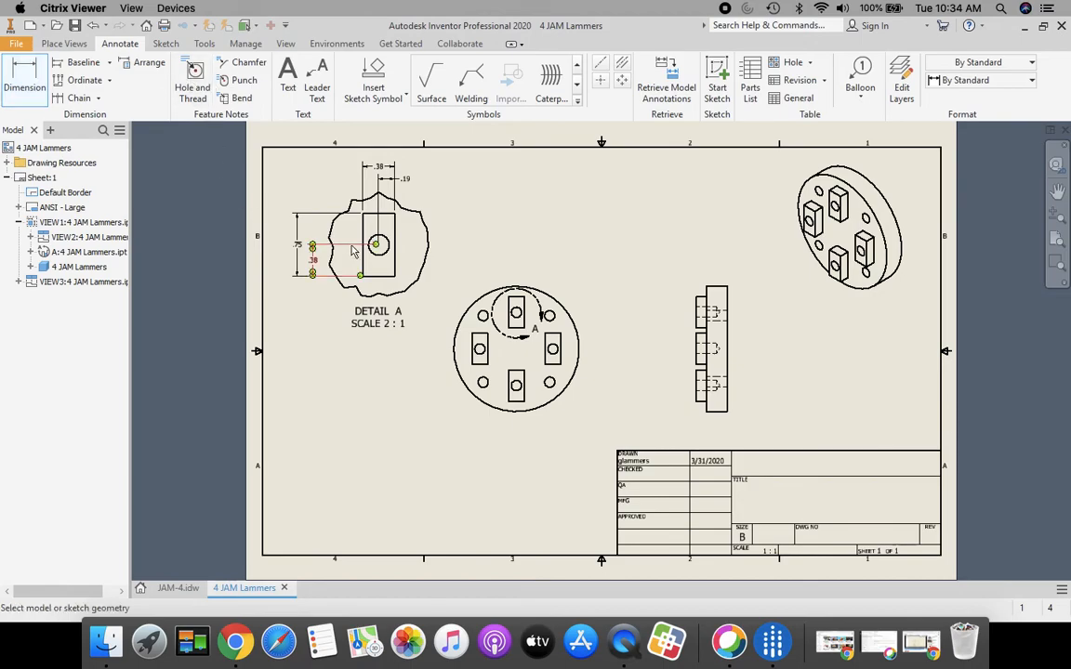
# Step: Add a hole note to the island's hole in Detail A, placed to the upper right of the view
pyautogui.click(194, 78)
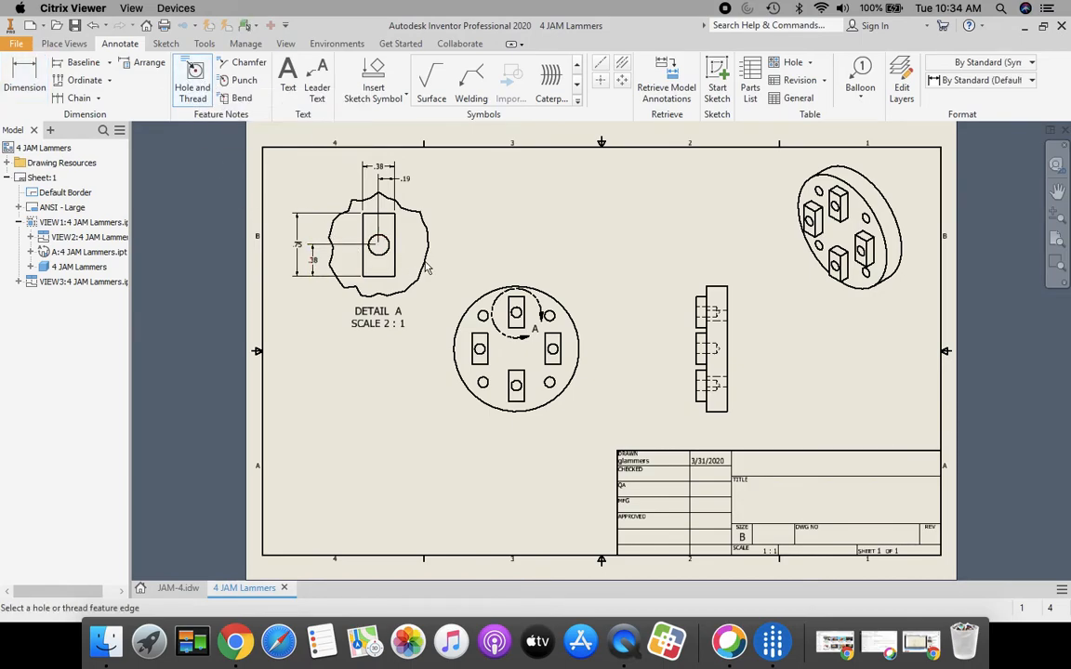
pyautogui.click(387, 242)
pyautogui.click(454, 206)
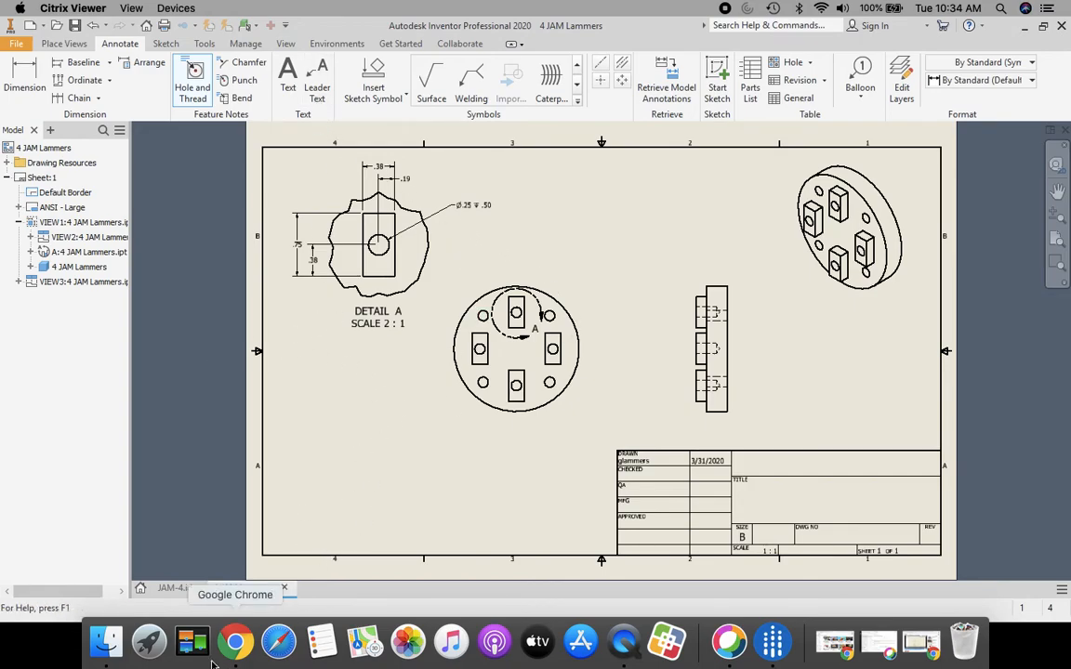
# Step: Check the islands note in the JAM-4 reference and add a leader note reading "4 Islands" to the island's right edge in Detail A
pyautogui.click(177, 588)
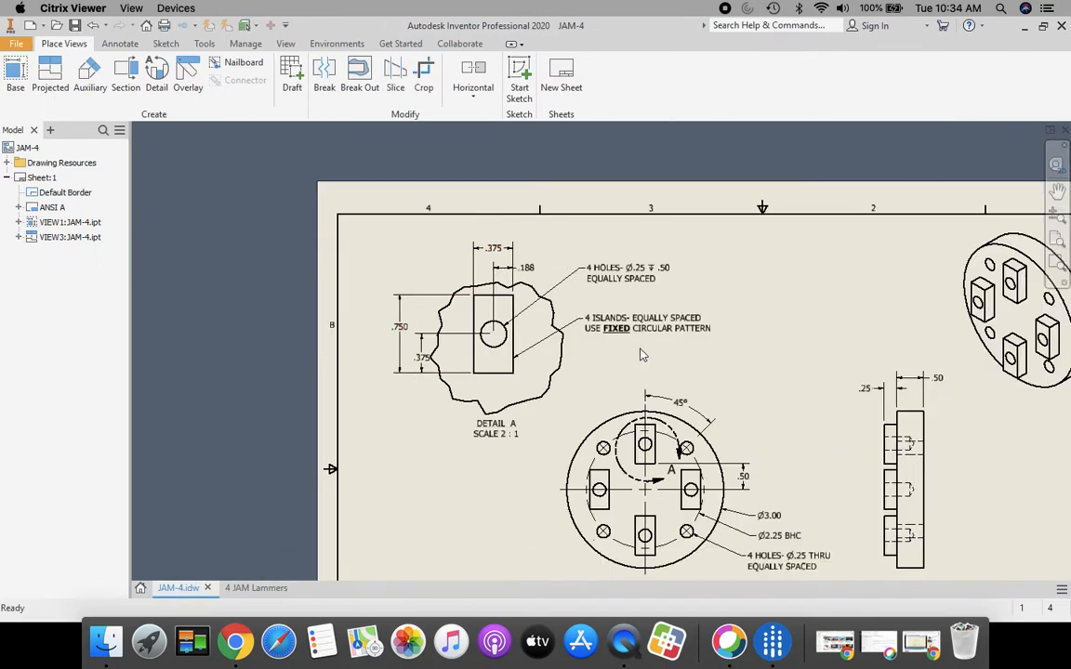
pyautogui.scroll(3, 679, 354)
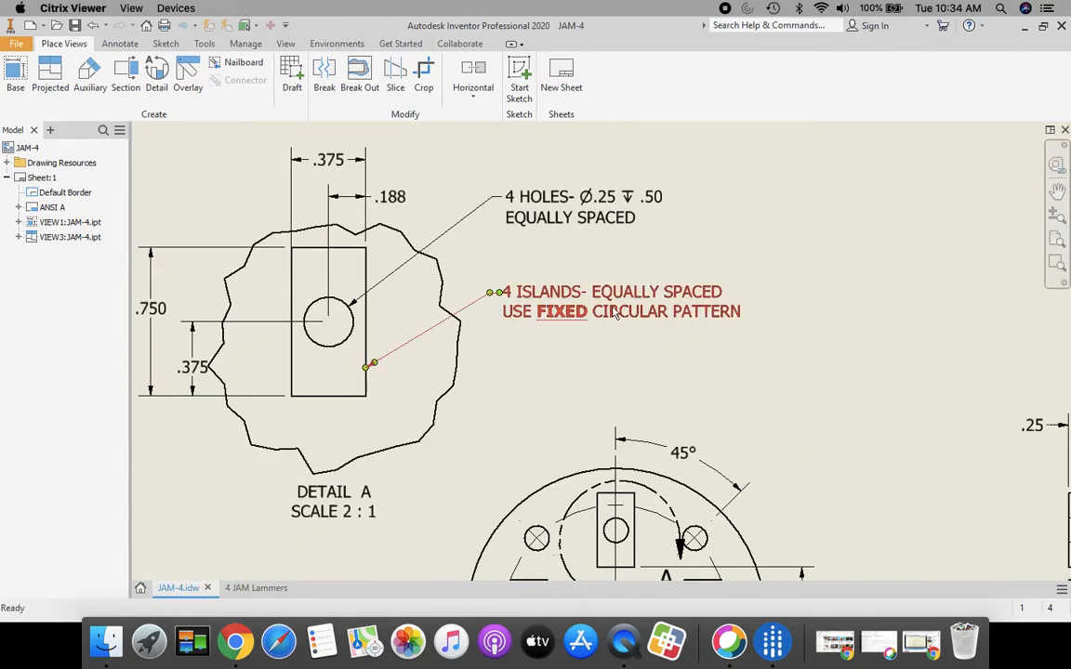
pyautogui.click(253, 587)
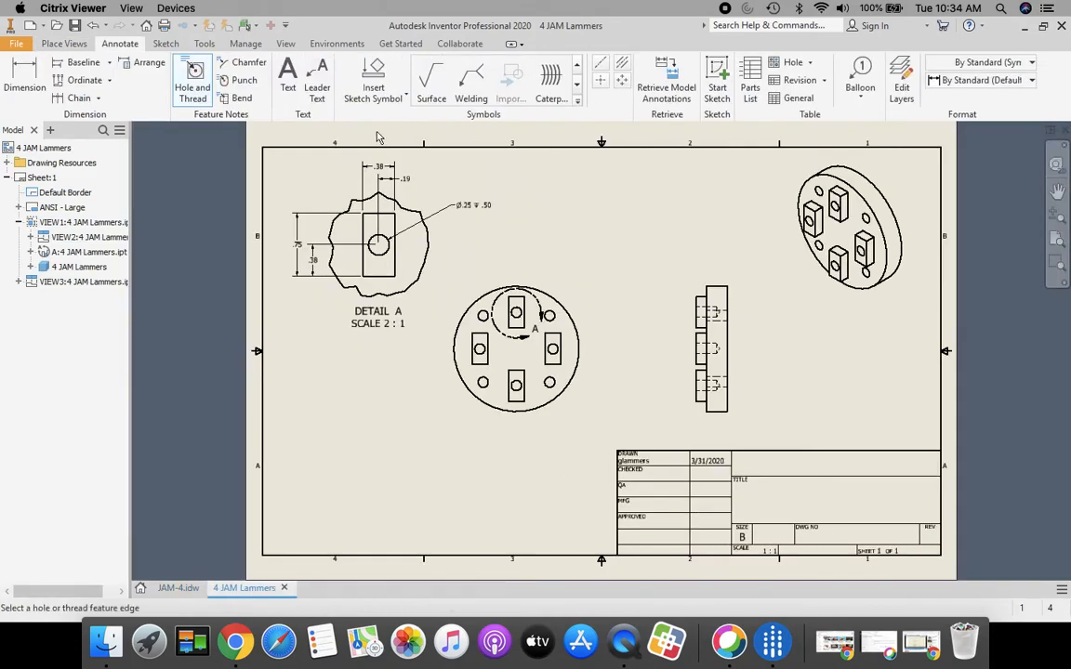
pyautogui.click(319, 71)
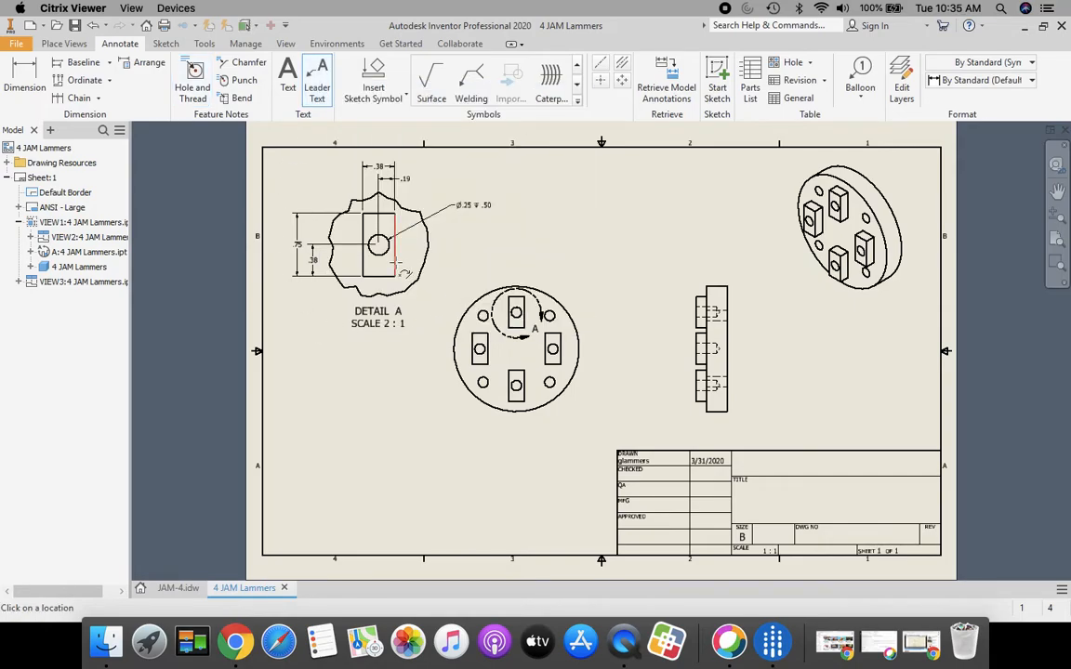
pyautogui.click(394, 240)
pyautogui.doubleClick(465, 238)
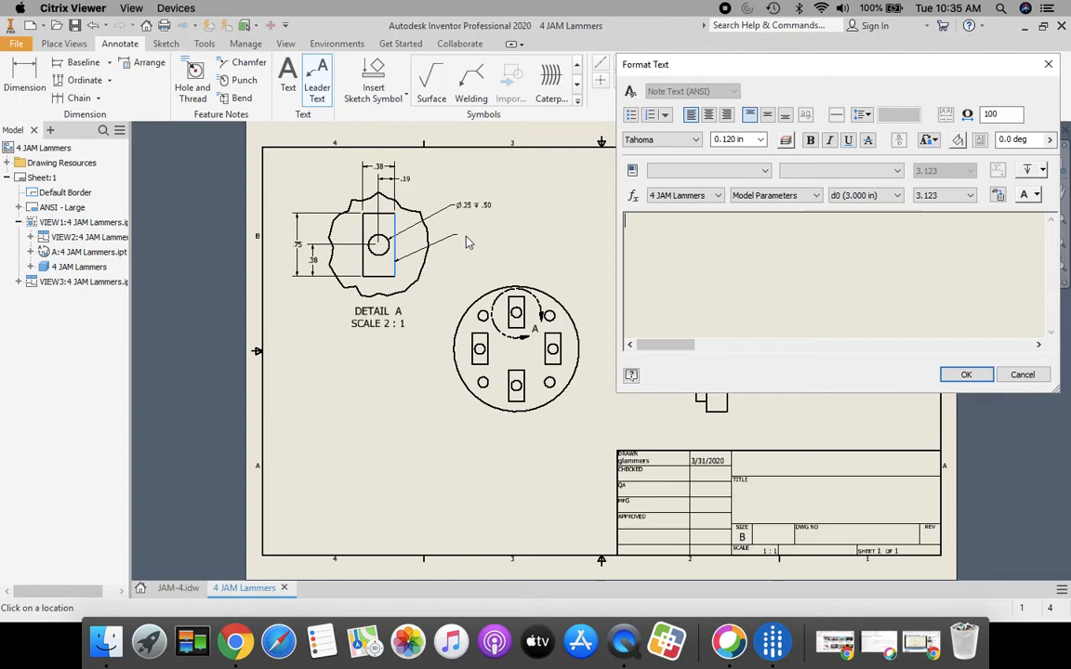
pyautogui.write('$')
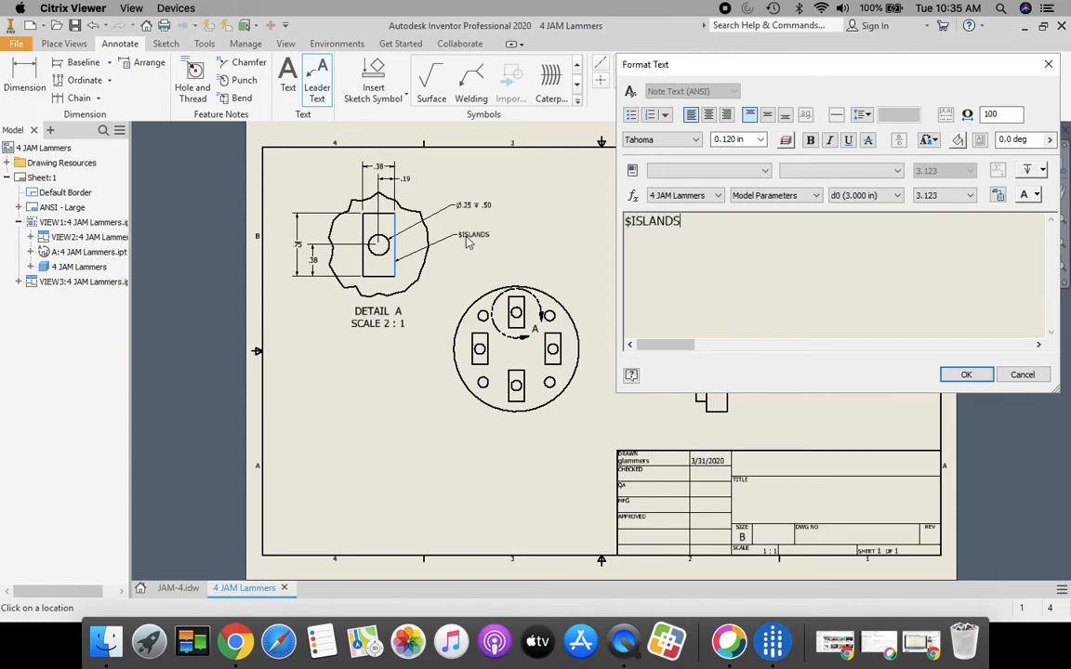
pyautogui.write('ISL')
pyautogui.press('BackSpace')
pyautogui.press('BackSpace')
pyautogui.press('BackSpace')
pyautogui.press('BackSpace')
pyautogui.write('4 Islands')
pyautogui.click(967, 375)
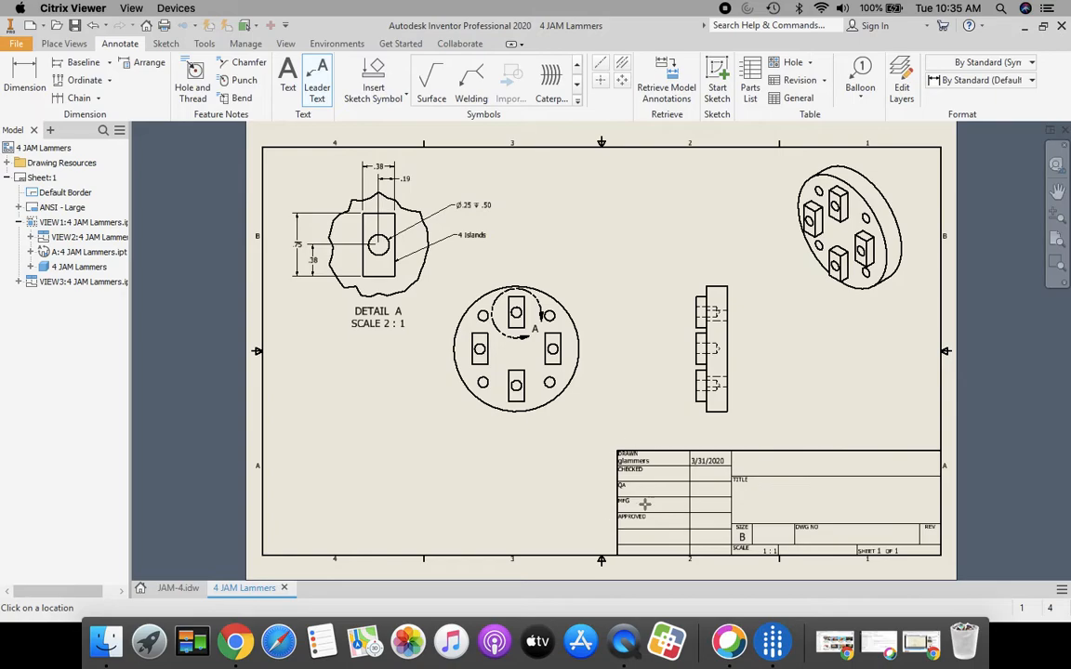
# Step: Dimension the base disc's thickness above the side view
pyautogui.click(21, 93)
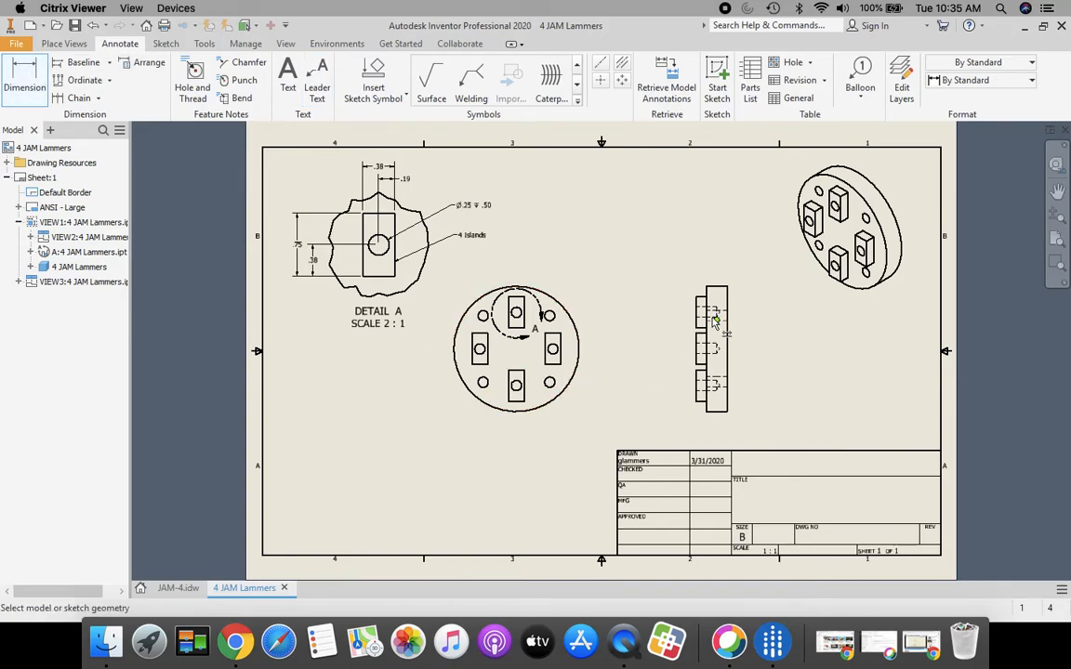
pyautogui.scroll(3, 716, 321)
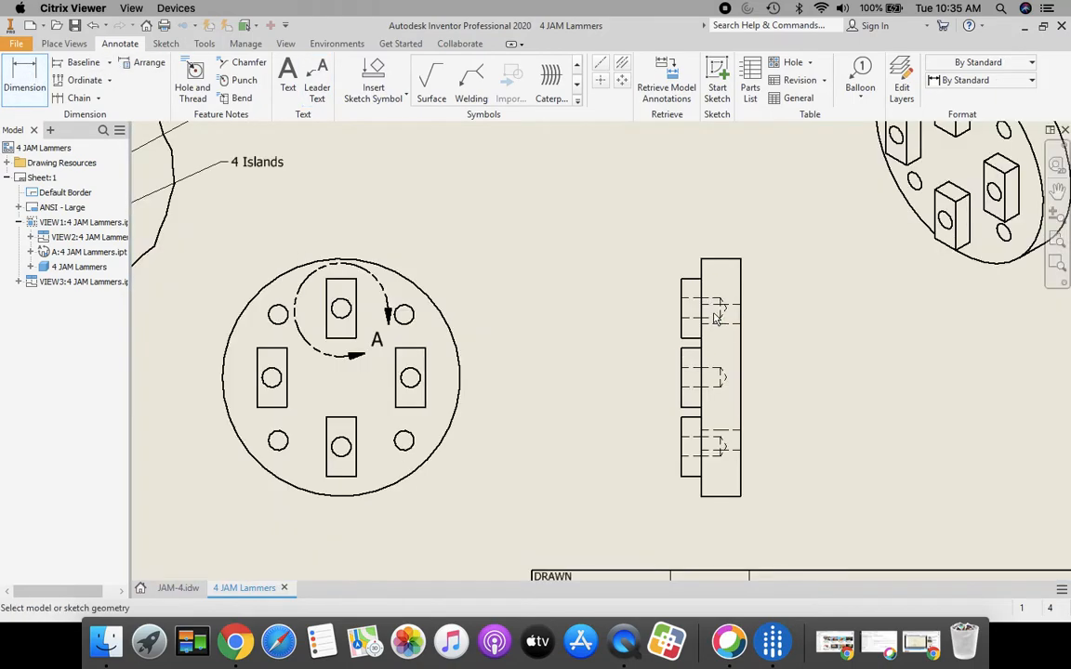
pyautogui.click(741, 268)
pyautogui.click(702, 274)
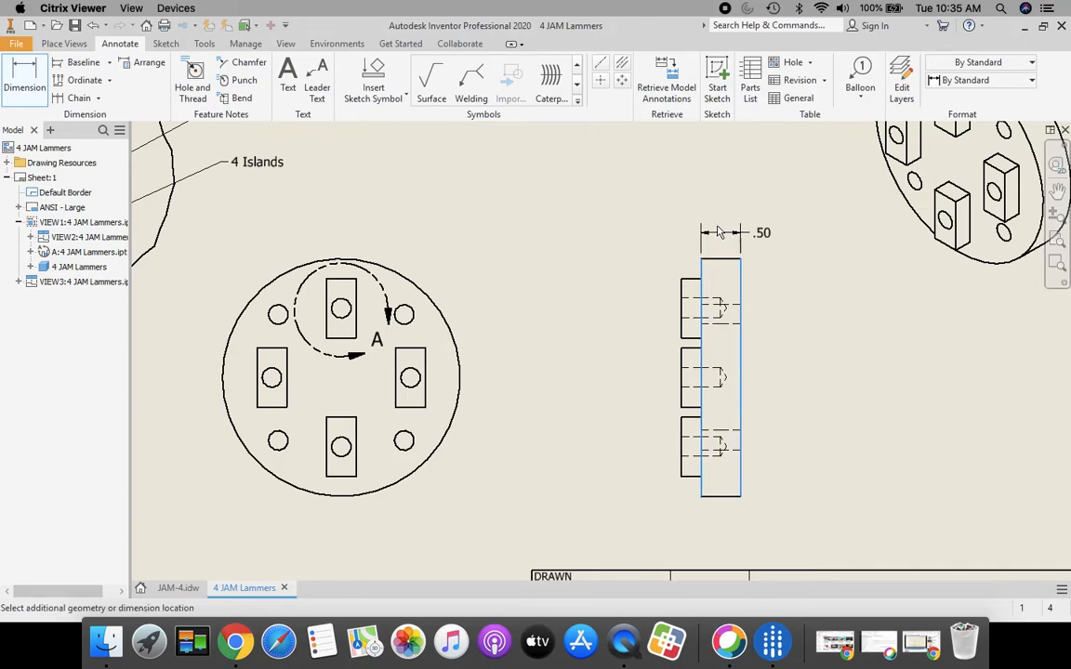
pyautogui.click(716, 210)
pyautogui.click(701, 279)
pyautogui.click(681, 278)
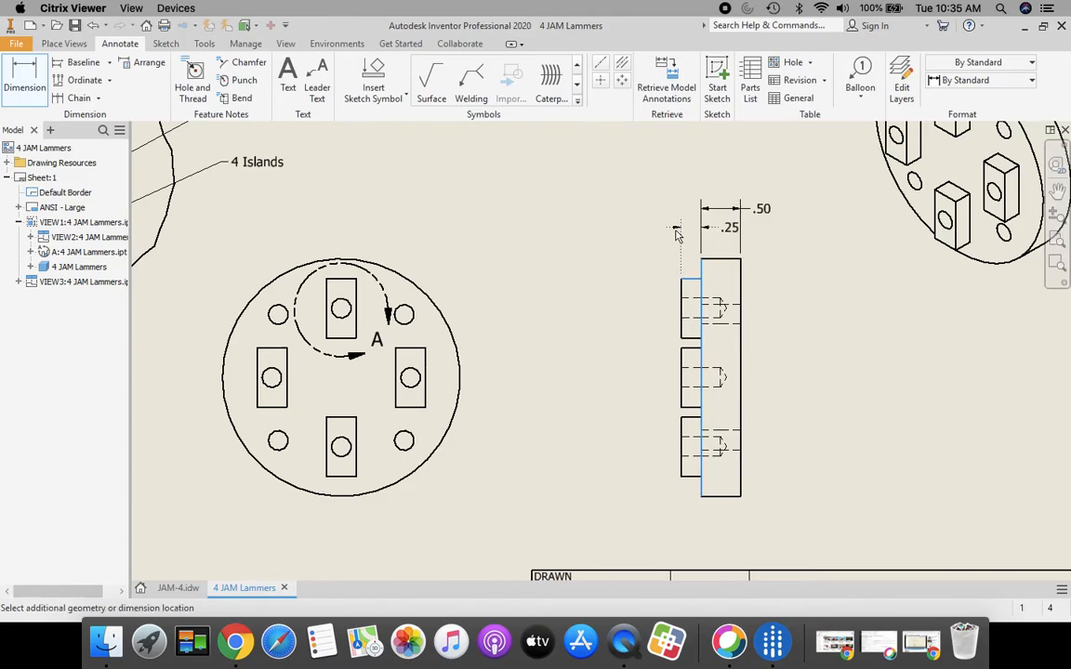
pyautogui.press('Escape')
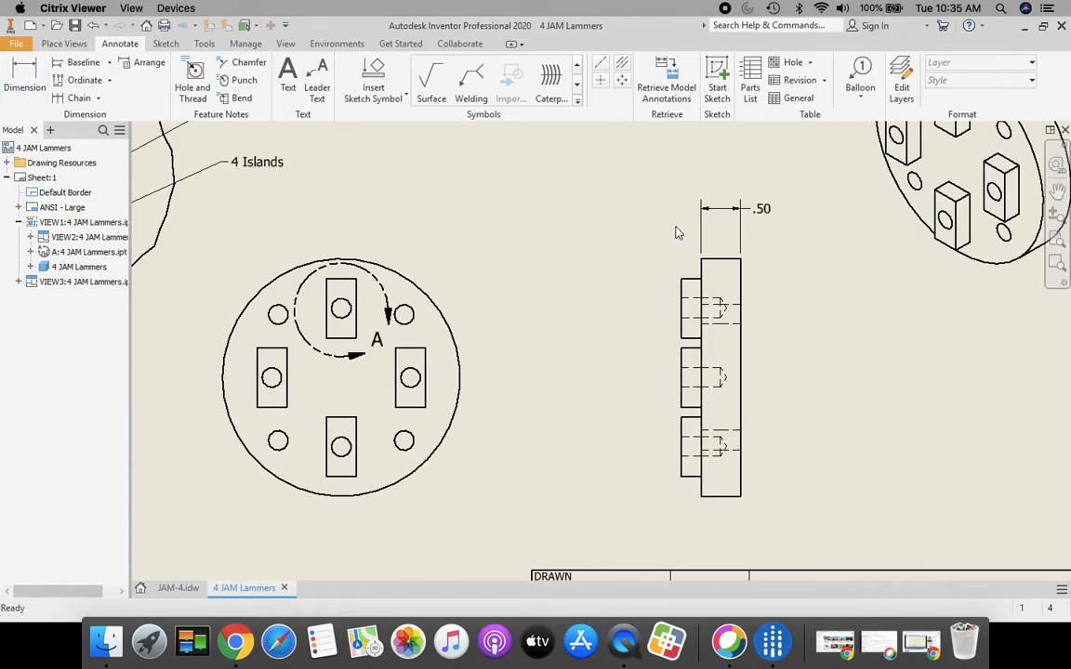
# Step: Dimension the island's protrusion from the disc face in the side view and the disc's outer diameter in the front view
pyautogui.press('d')
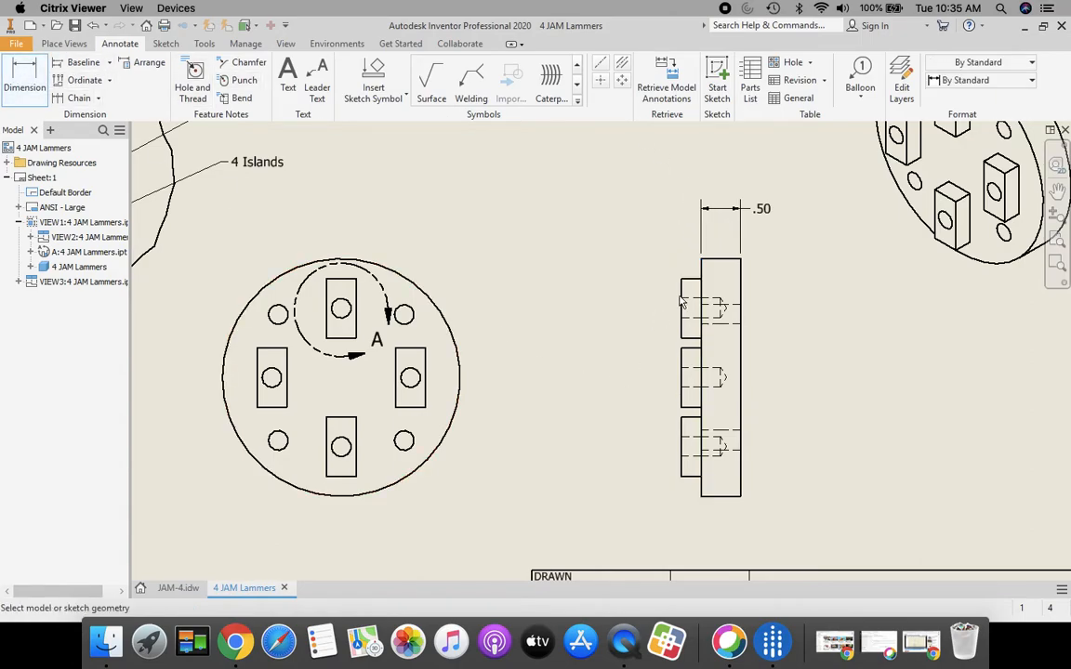
pyautogui.click(681, 289)
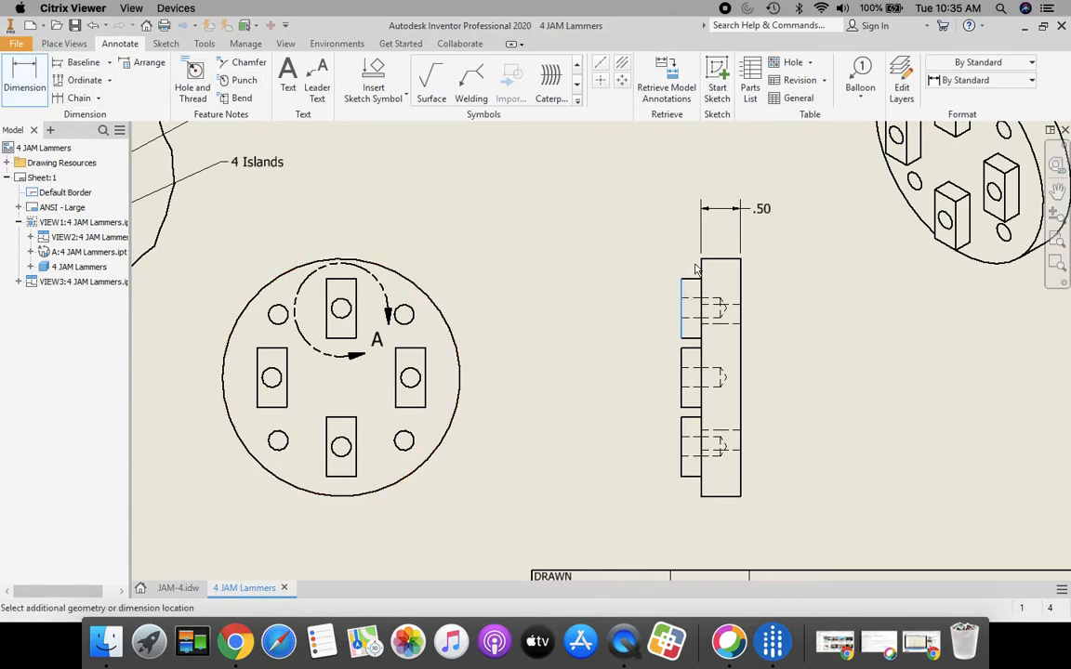
pyautogui.click(701, 262)
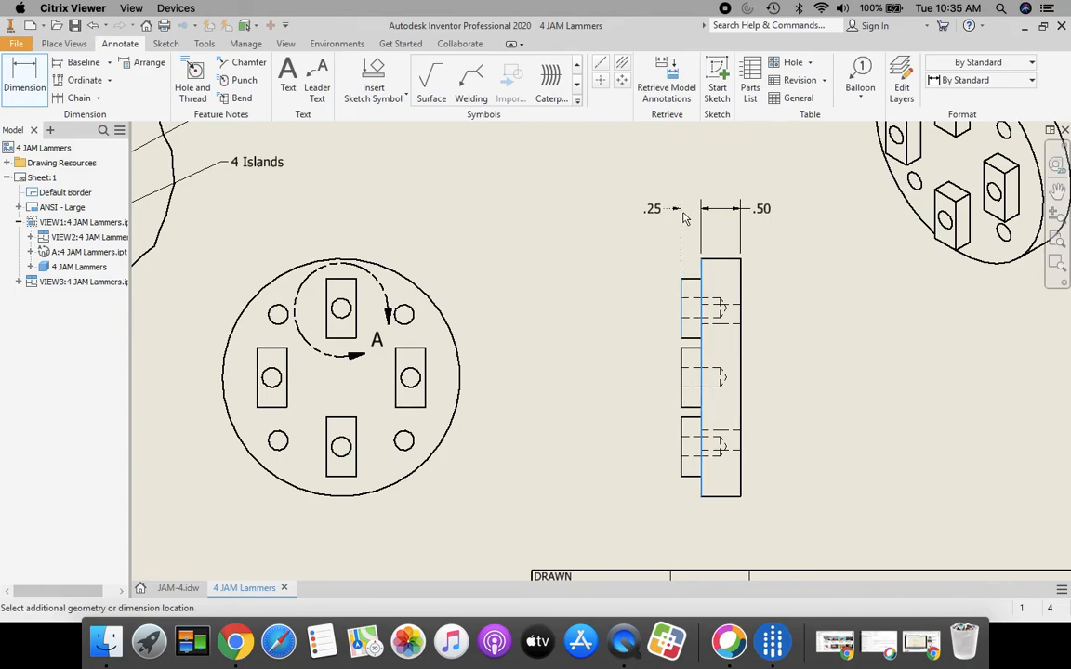
pyautogui.click(686, 238)
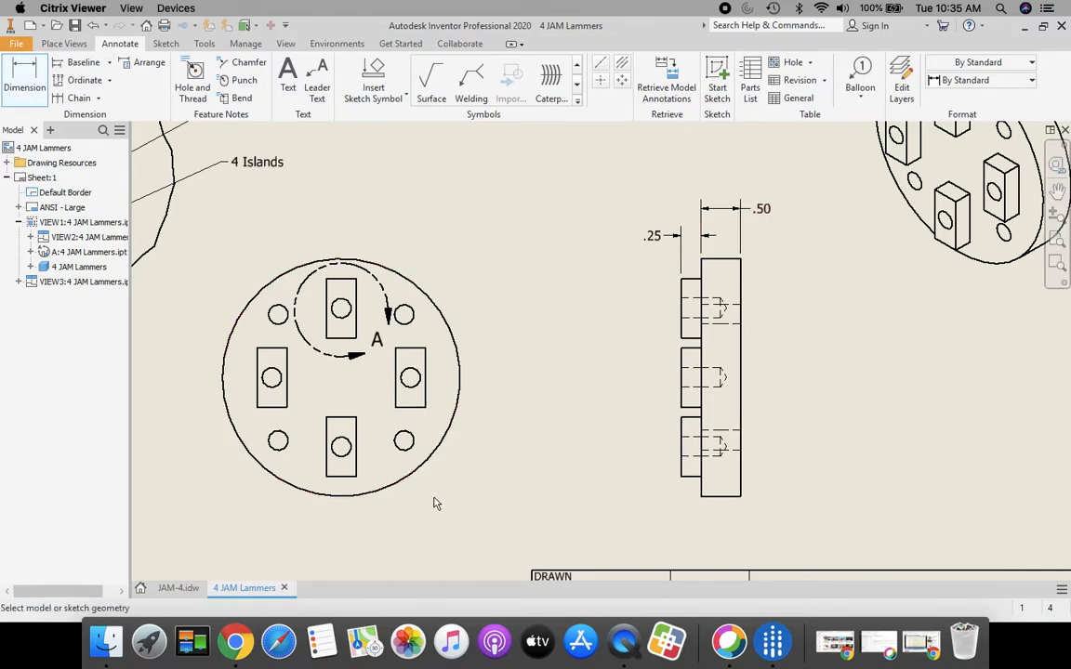
pyautogui.click(465, 426)
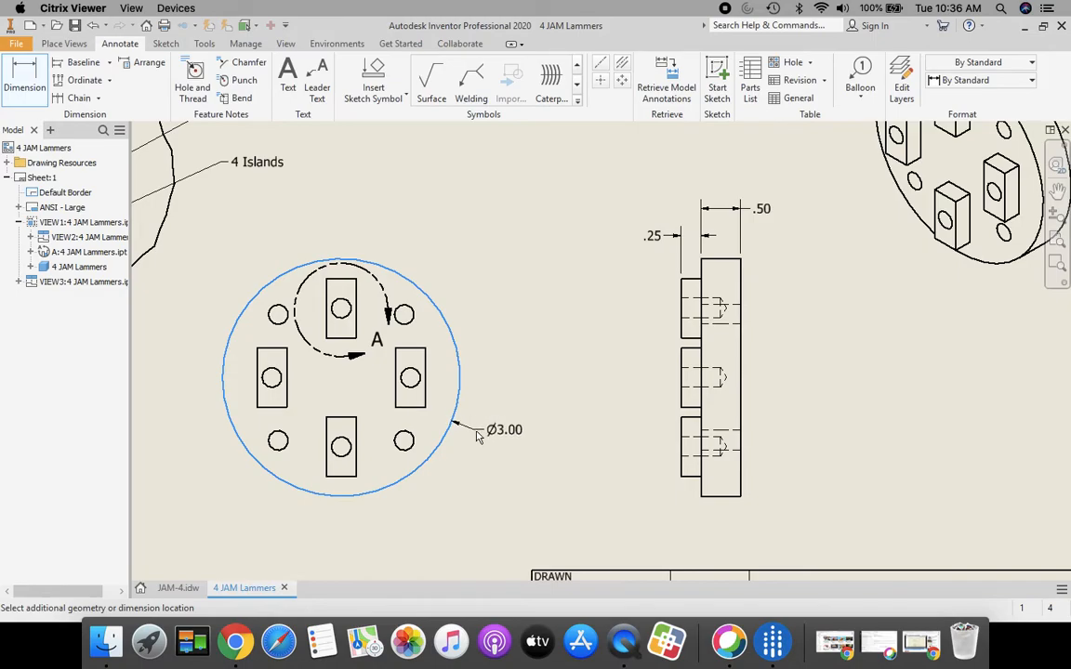
pyautogui.click(480, 438)
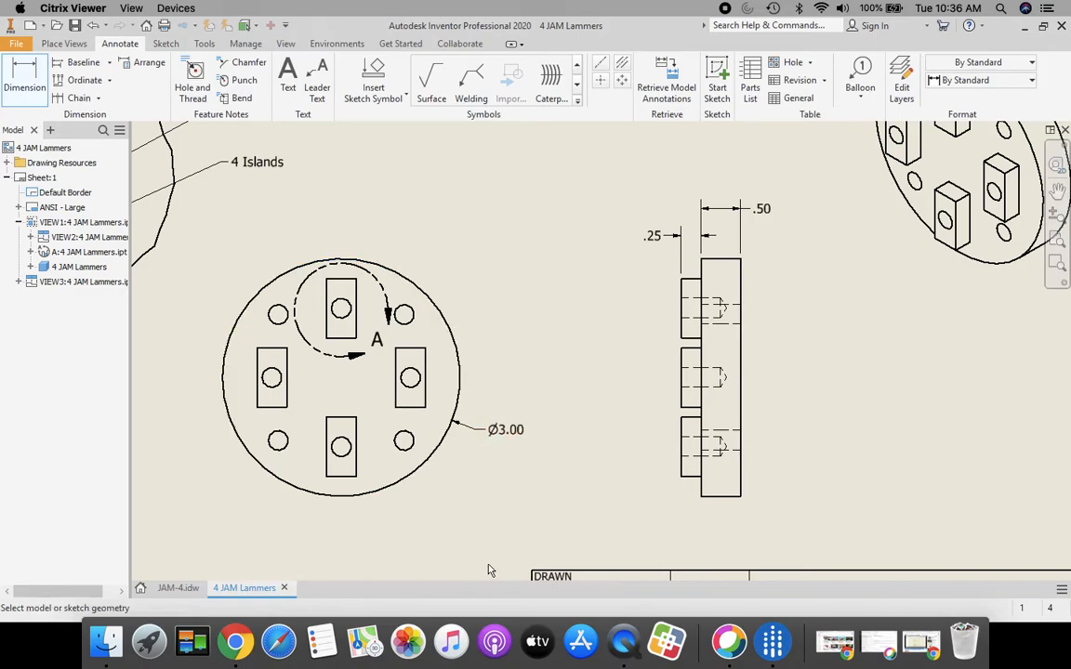
# Step: Add a hole note to the front view's lower-right through hole, placed below the outer-diameter dimension, and prefix its text with "4 HOLES"
pyautogui.click(195, 82)
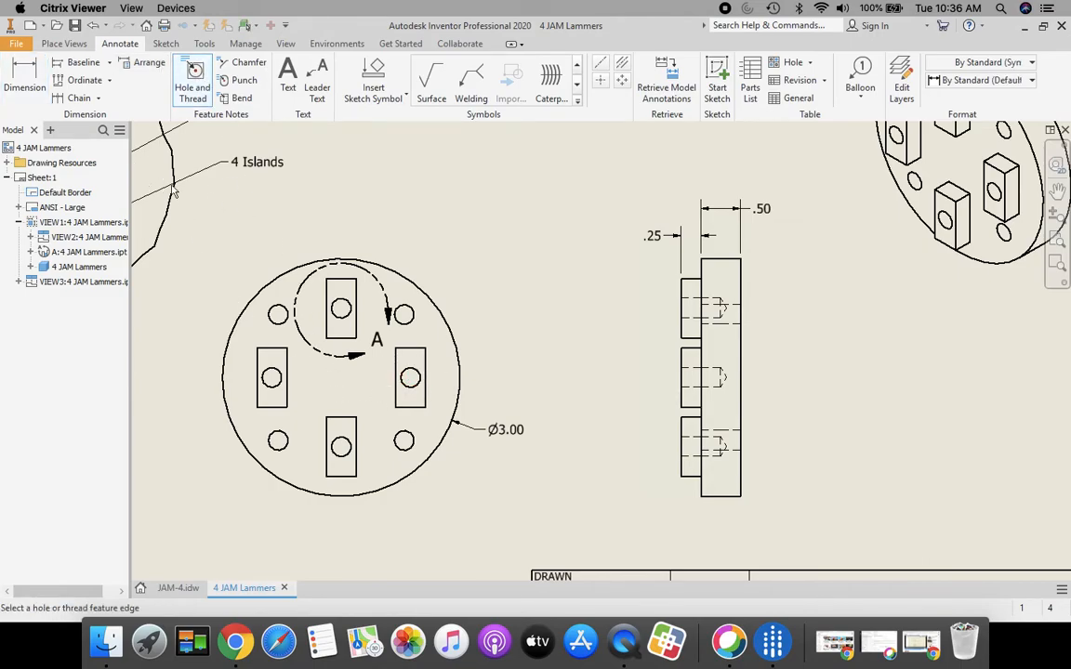
pyautogui.click(418, 456)
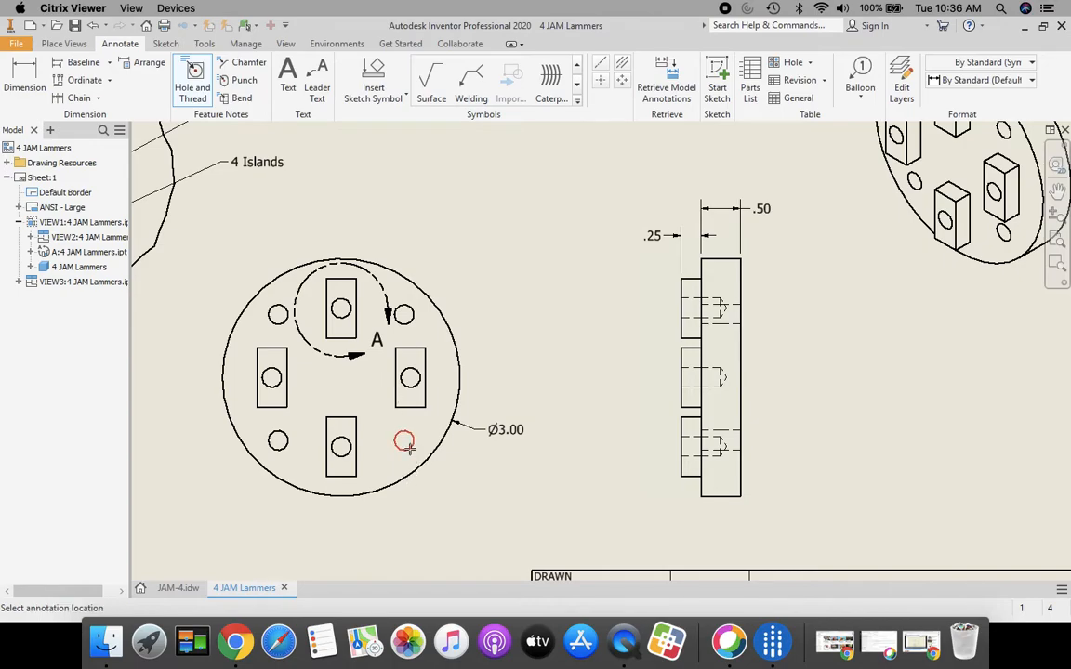
pyautogui.click(480, 501)
pyautogui.press('Escape')
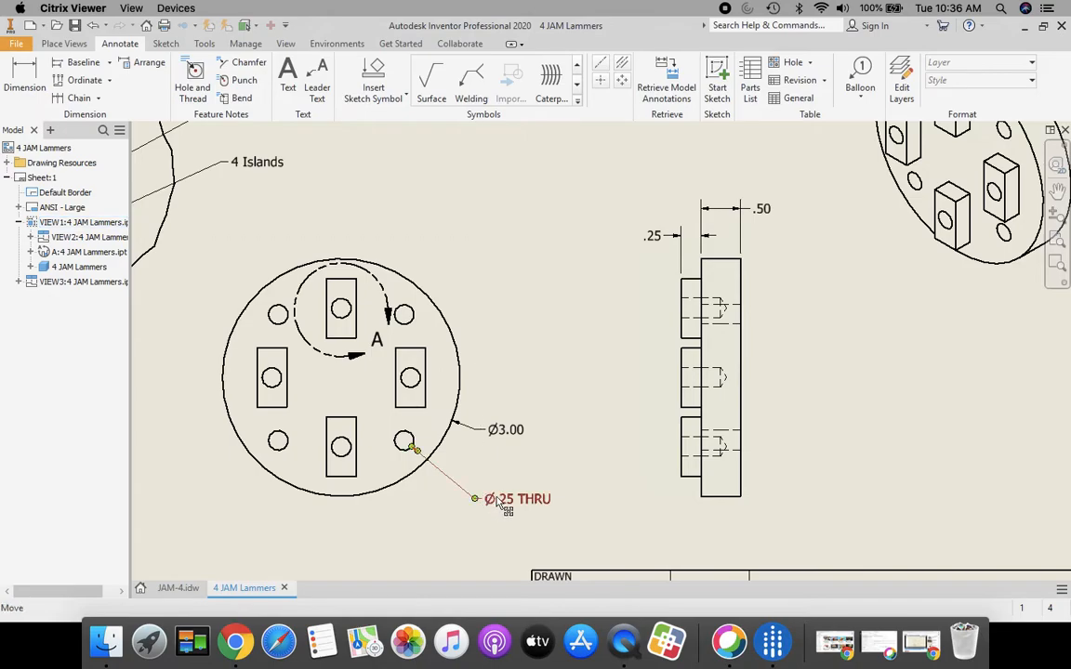
pyautogui.doubleClick(509, 502)
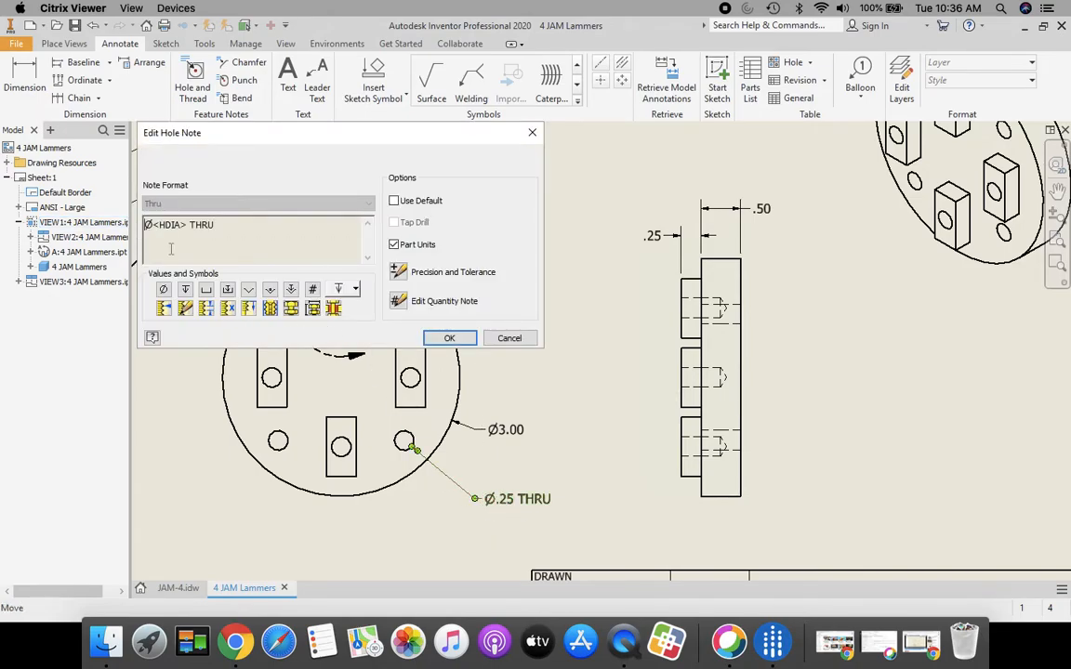
pyautogui.write('4 HOLES')
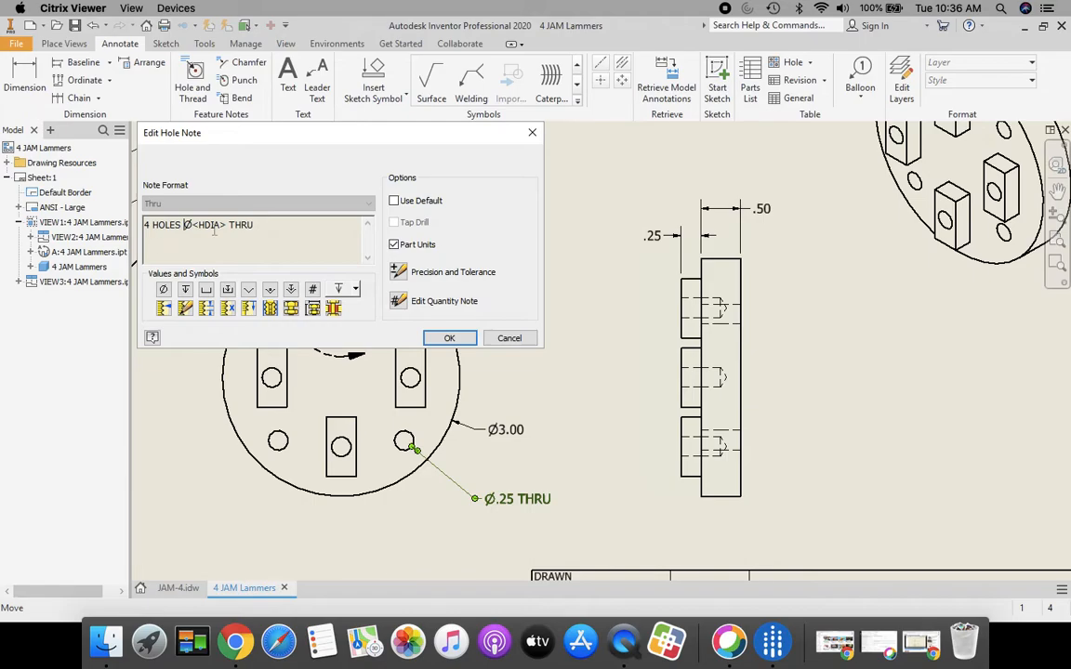
pyautogui.click(442, 337)
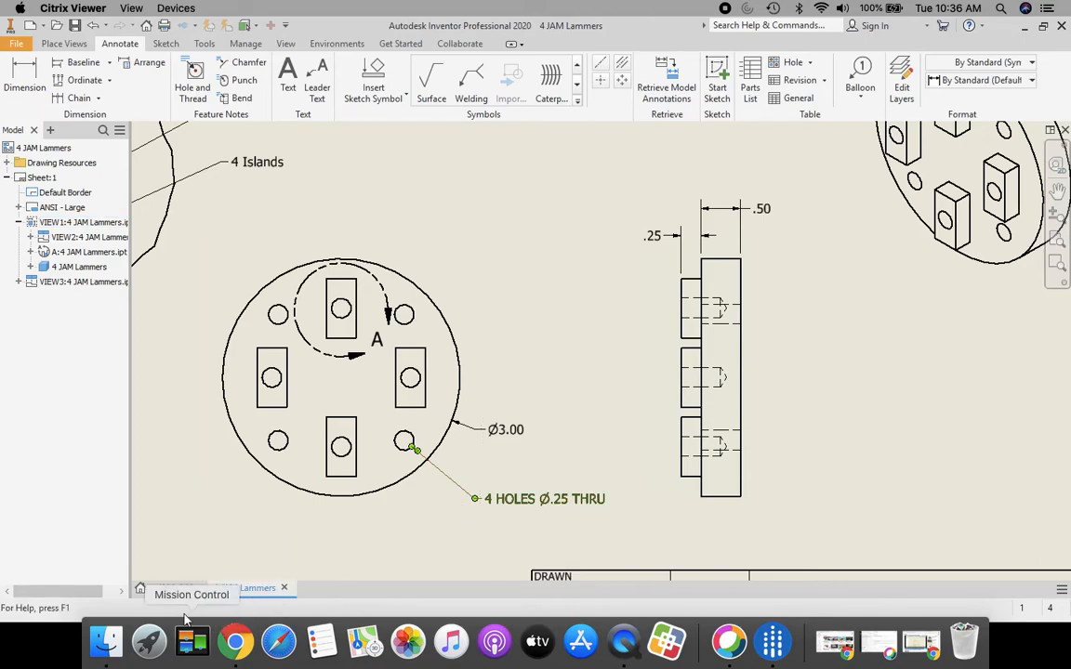
# Step: Check the bolt-circle annotations in the JAM-4 reference and add a center mark to the base disc's outer circle in the front view
pyautogui.click(173, 588)
pyautogui.moveTo(548, 430)
pyautogui.mouseDown(button='middle')
pyautogui.moveTo(493, 264)
pyautogui.moveTo(482, 155)
pyautogui.moveTo(316, 152)
pyautogui.mouseUp(button='middle')
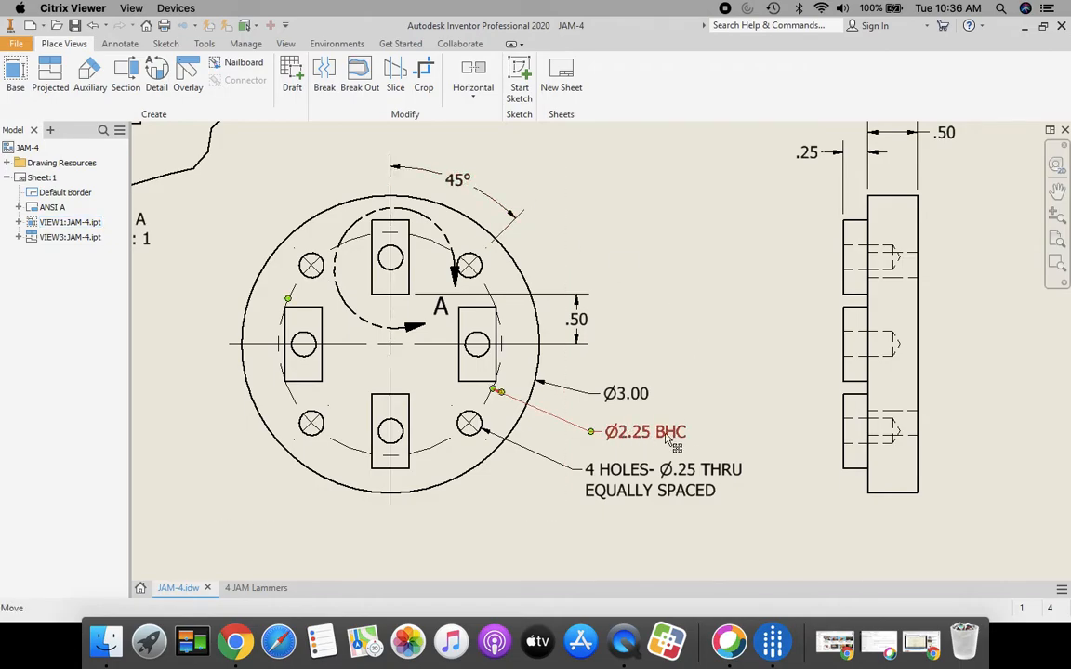
pyautogui.click(257, 588)
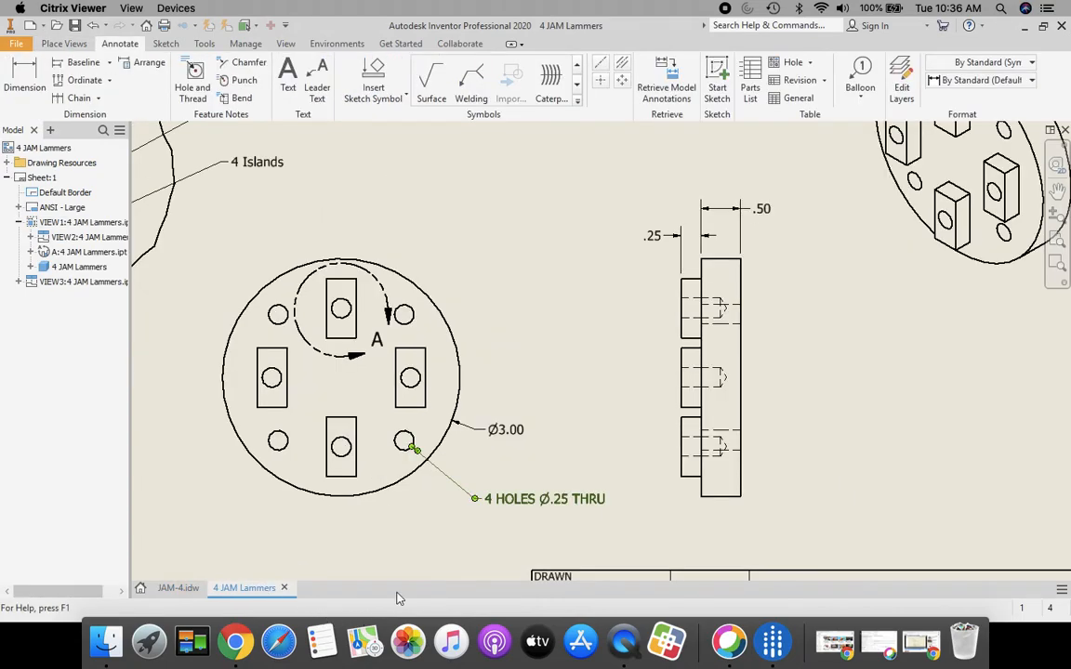
pyautogui.click(601, 82)
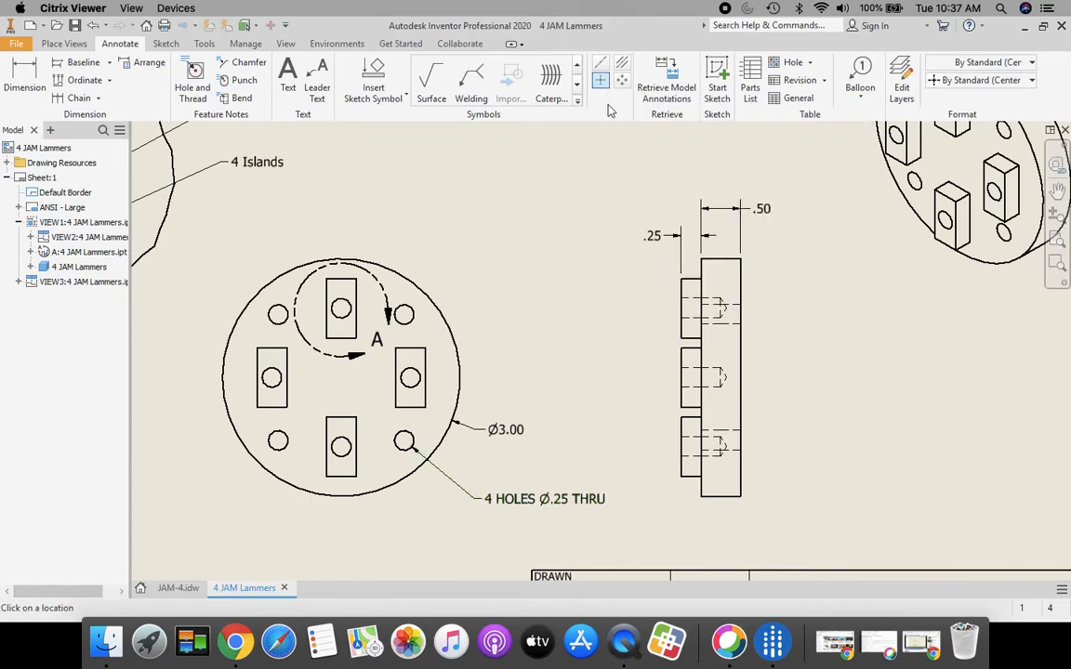
pyautogui.click(447, 325)
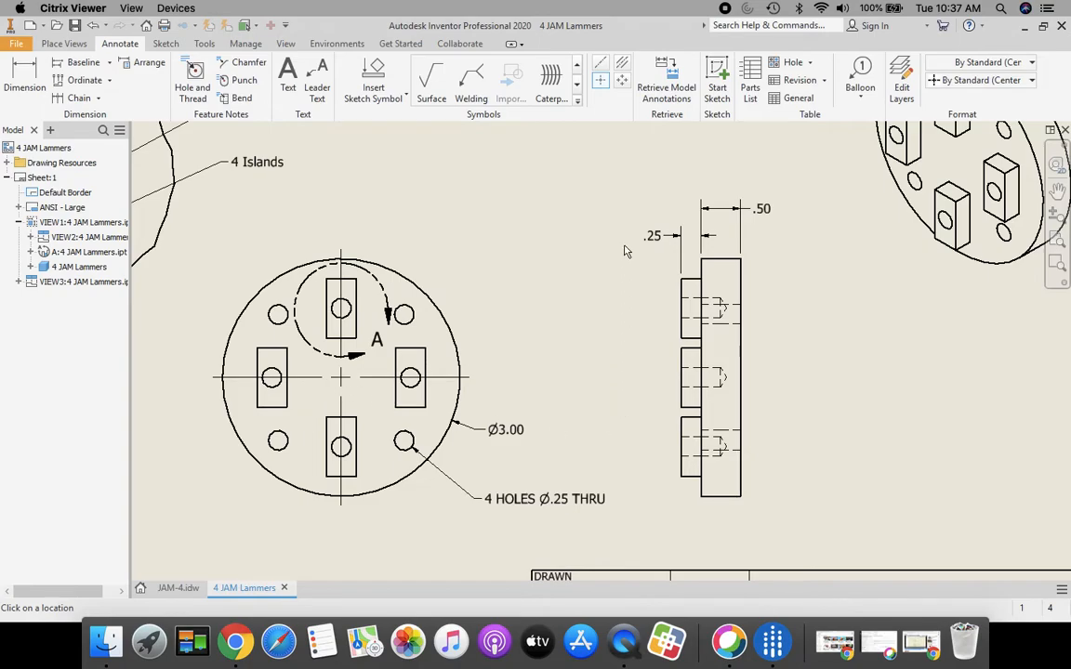
# Step: Create a circular centerline through the four through holes in the front view
pyautogui.click(601, 68)
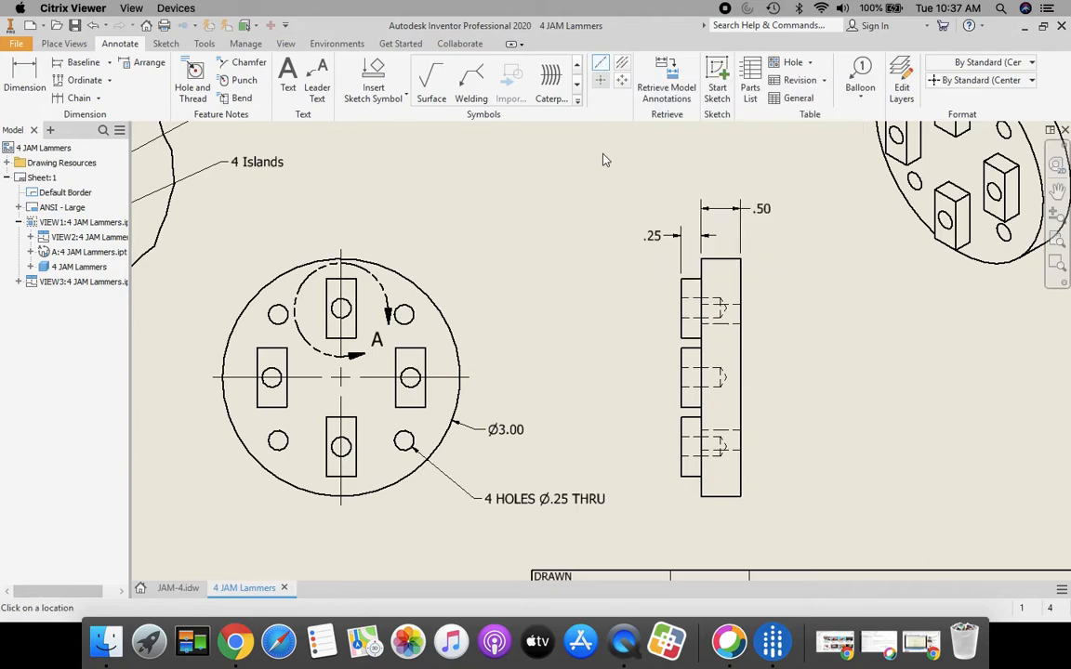
pyautogui.click(412, 319)
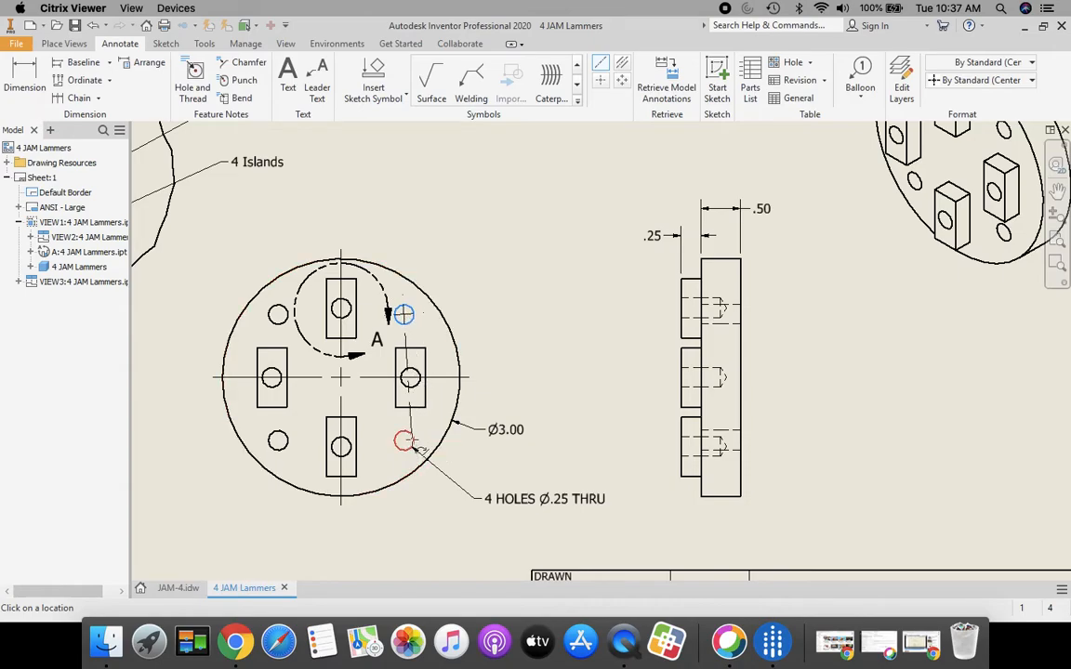
pyautogui.click(405, 443)
pyautogui.click(279, 443)
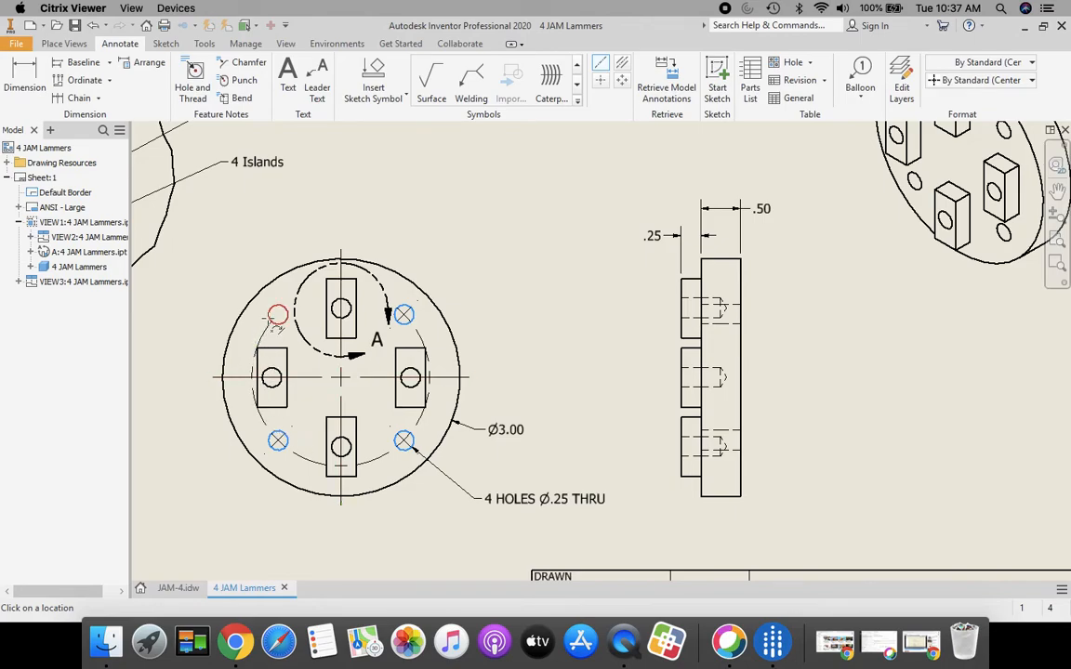
pyautogui.click(275, 316)
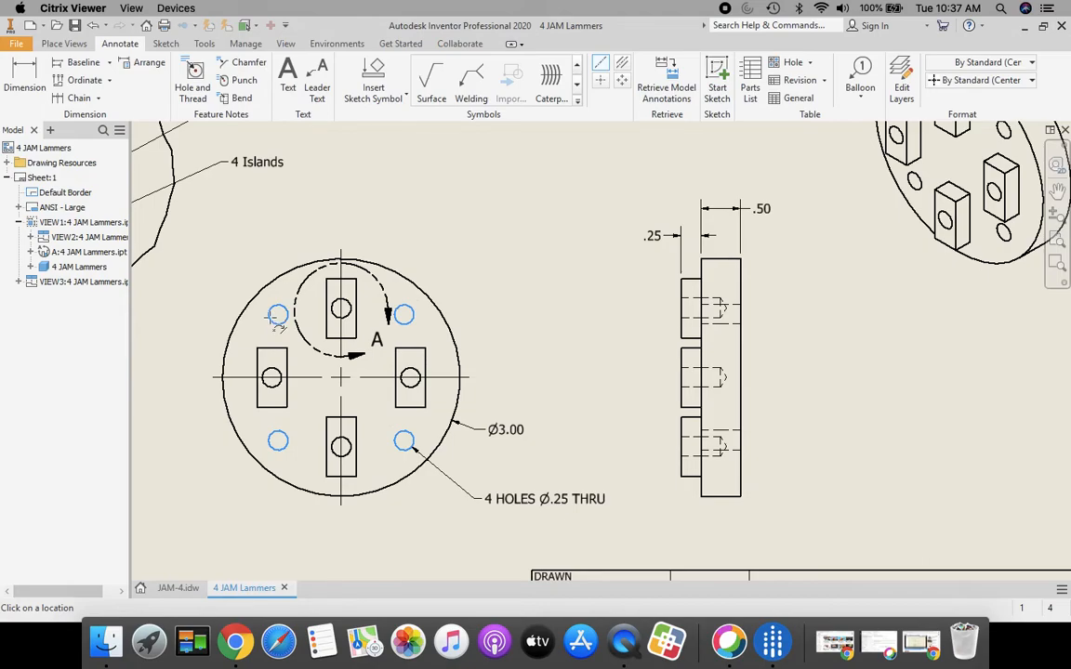
pyautogui.rightClick(274, 318)
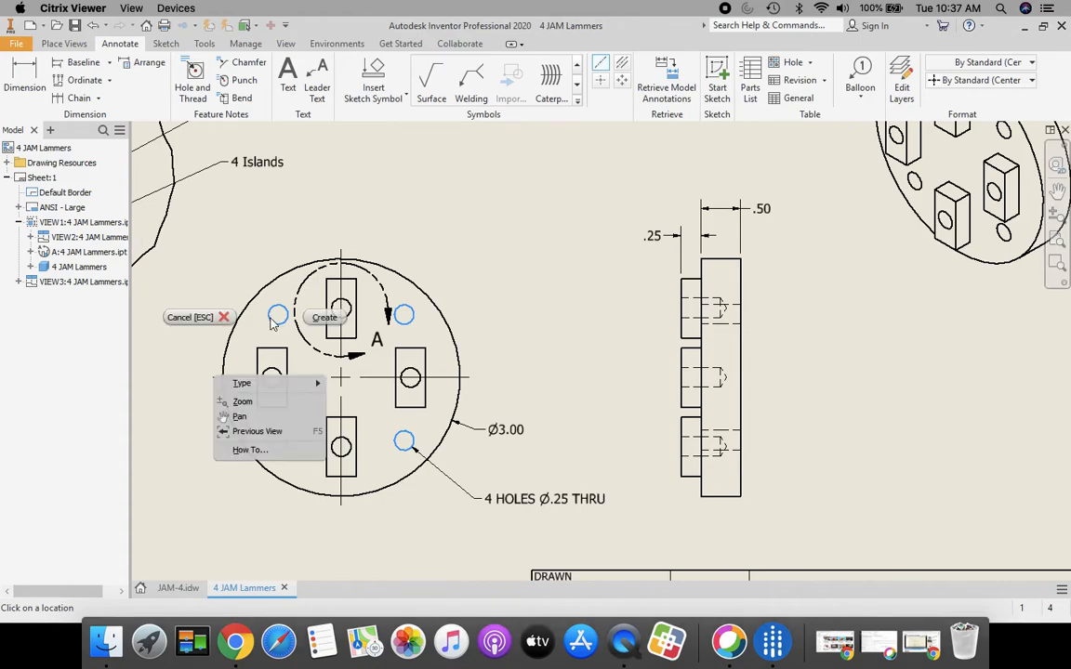
pyautogui.click(325, 318)
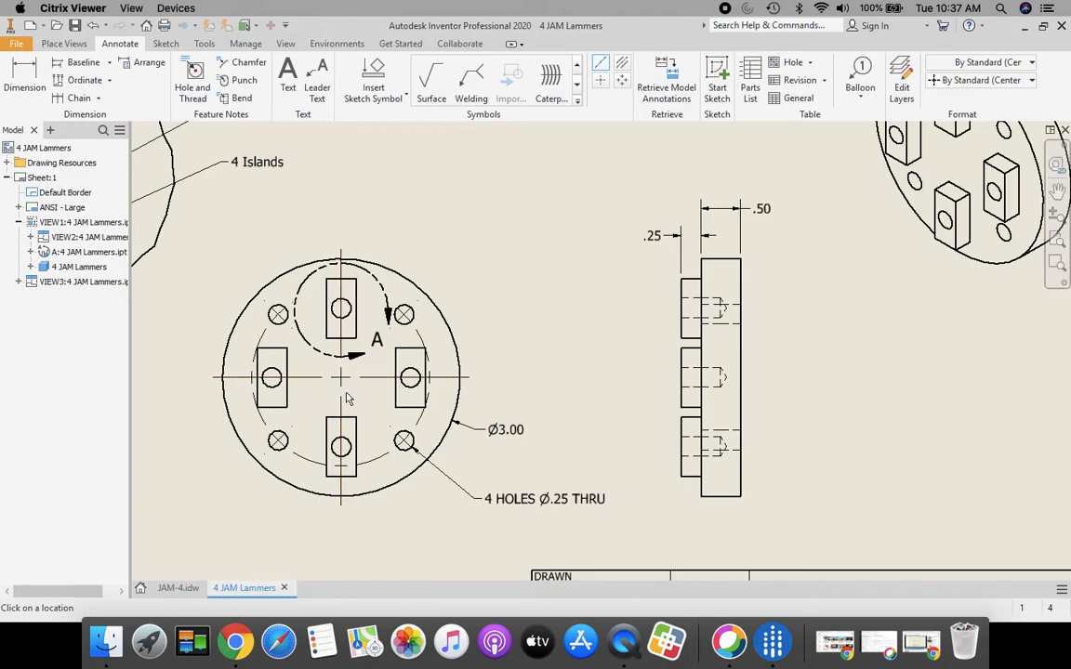
# Step: Try an angular dimension between the disc's vertical centerline and the upper-right through hole's centerline, and undo it
pyautogui.click(25, 79)
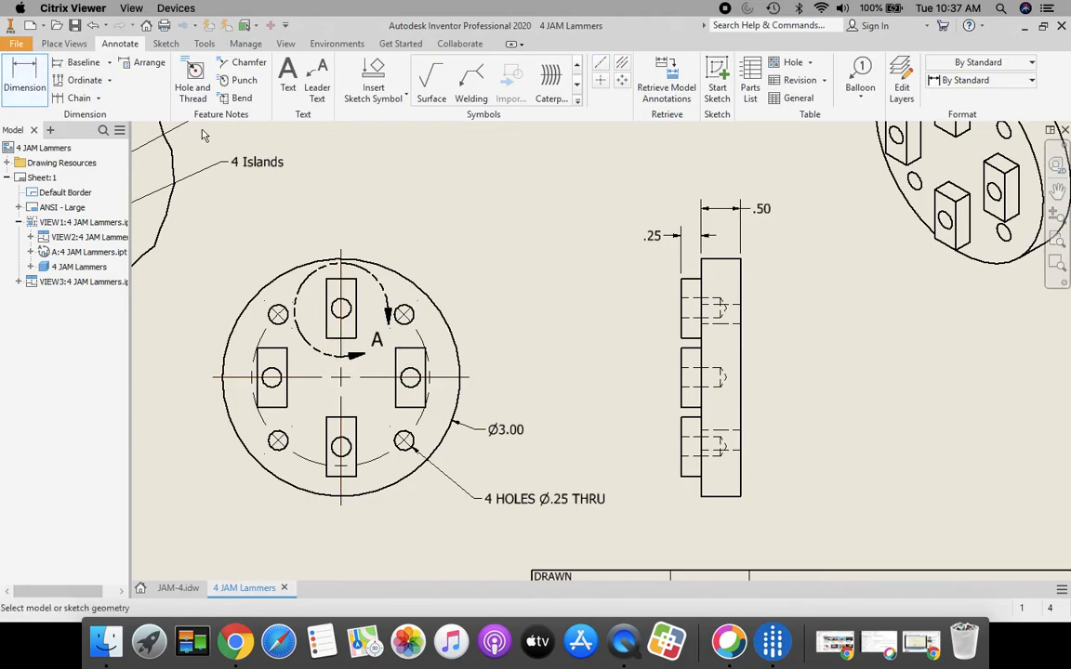
pyautogui.click(341, 266)
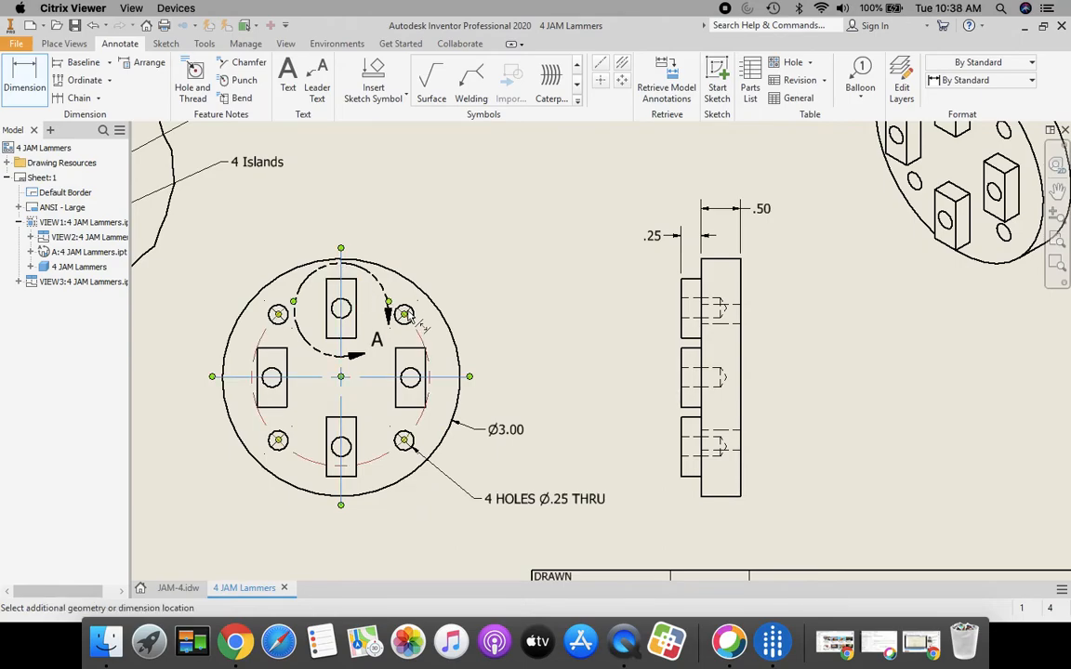
pyautogui.scroll(3, 406, 318)
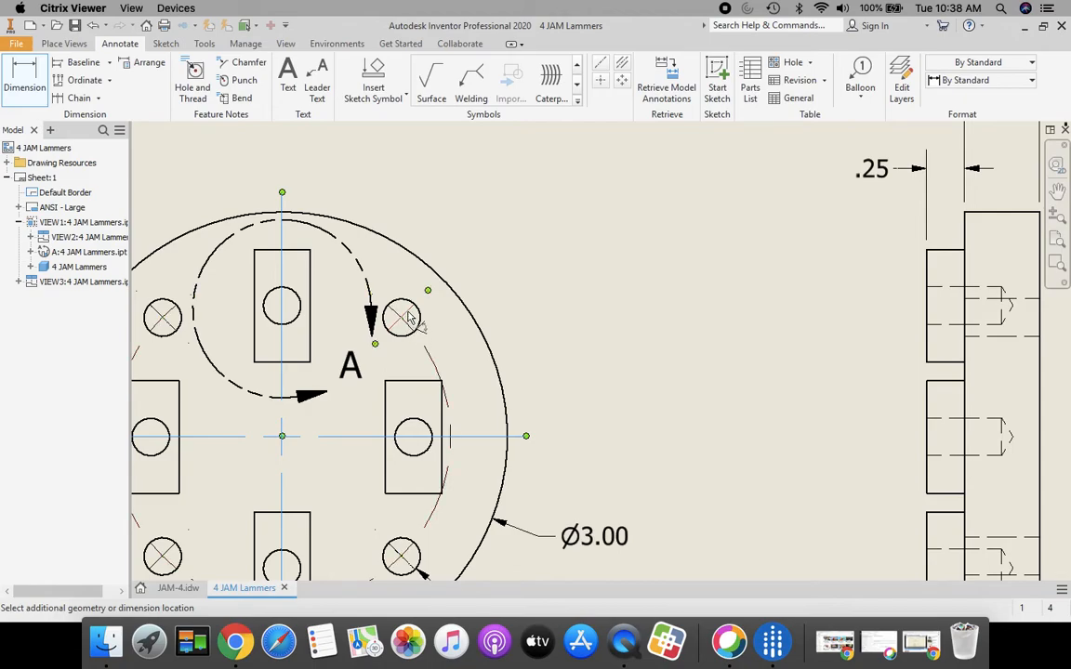
pyautogui.click(406, 307)
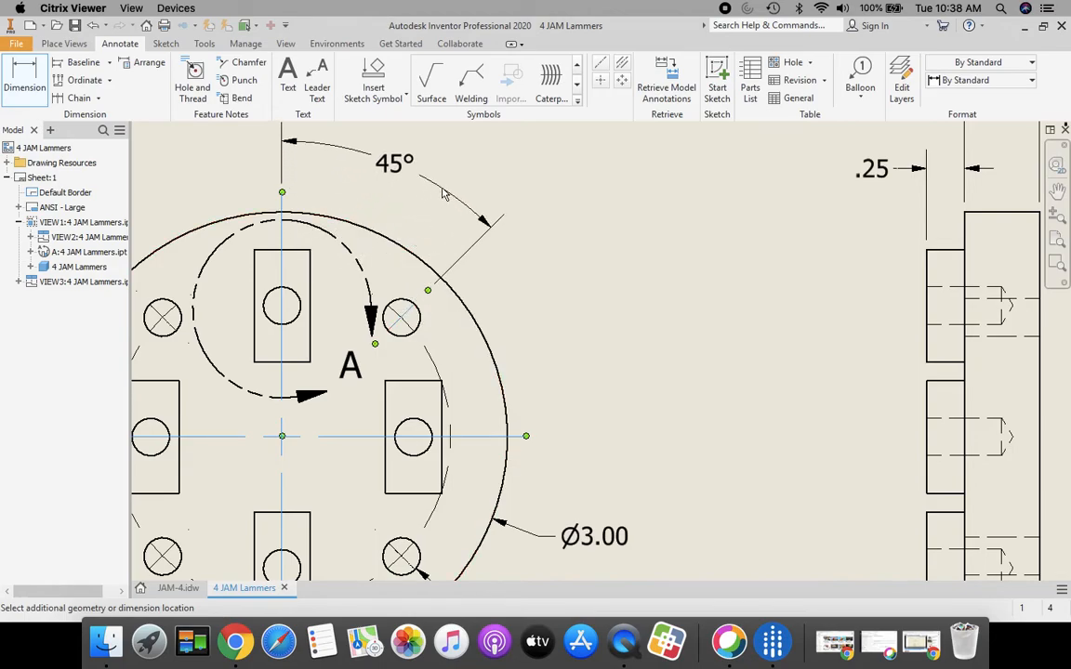
pyautogui.click(443, 193)
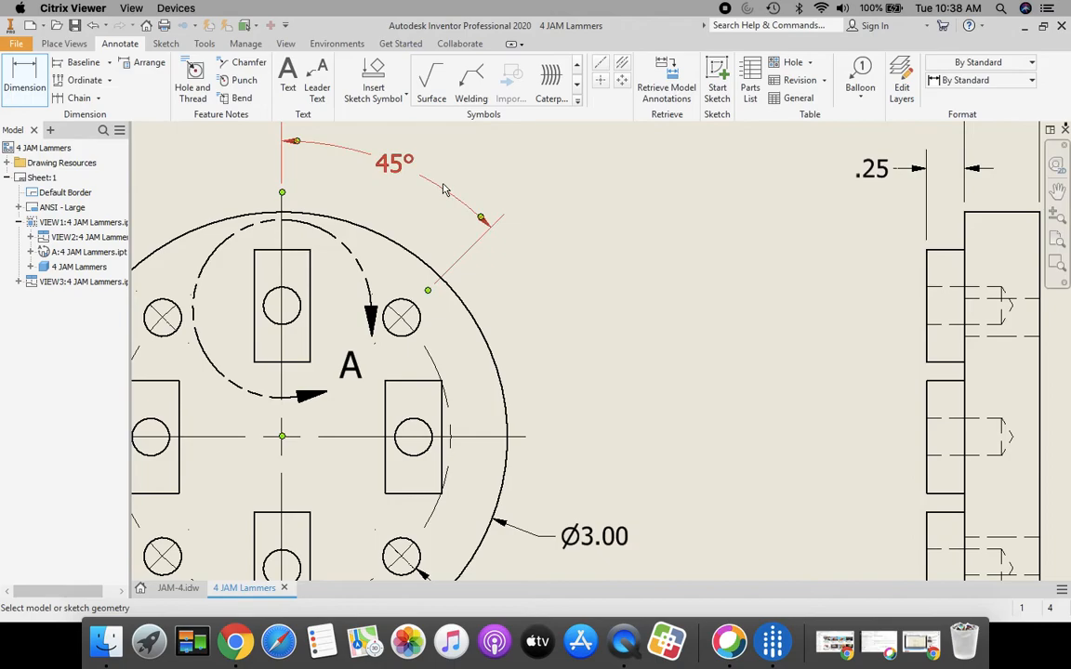
pyautogui.press('Escape')
pyautogui.click(95, 26)
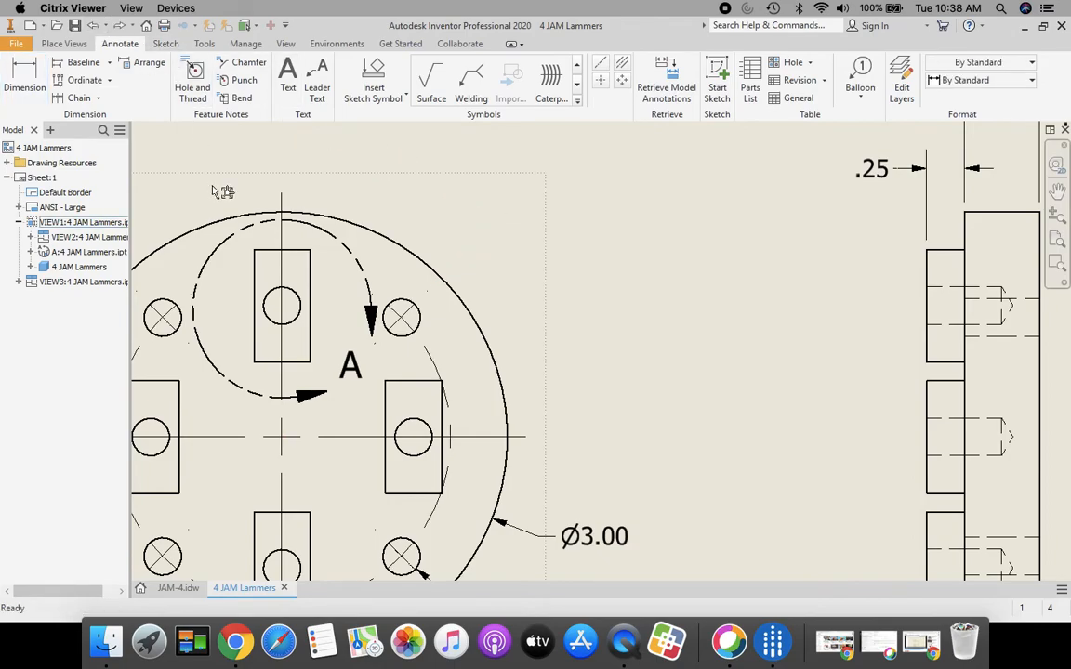
# Step: Dimension the angle from the disc's vertical centerline to the upper-right through hole's radial centerline, placed outside the disc's upper-right edge
pyautogui.click(26, 73)
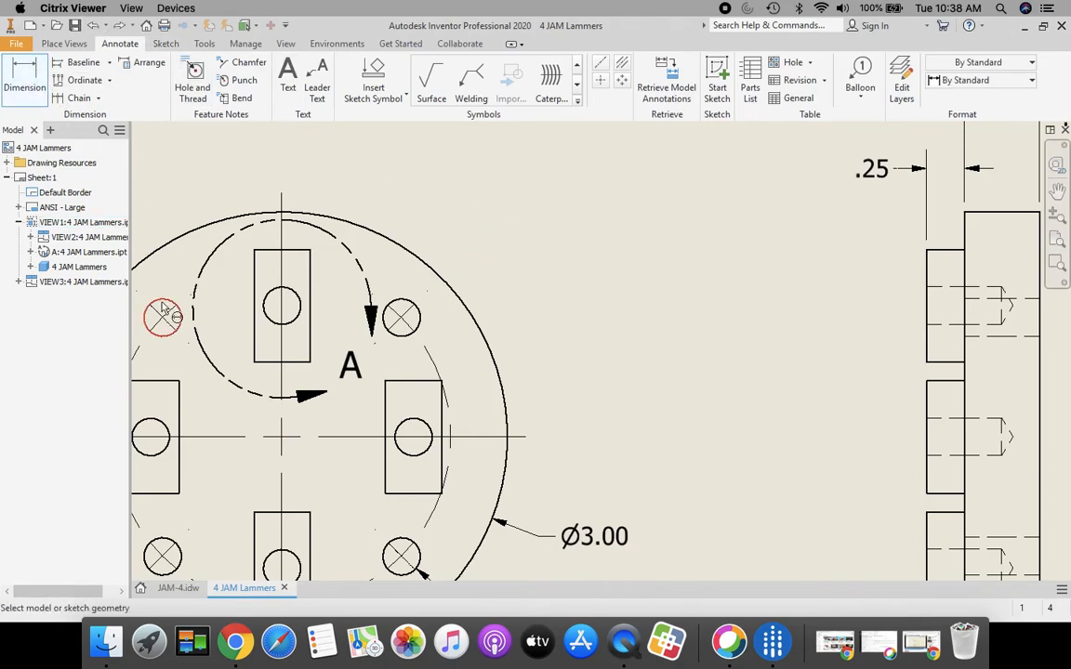
pyautogui.click(281, 234)
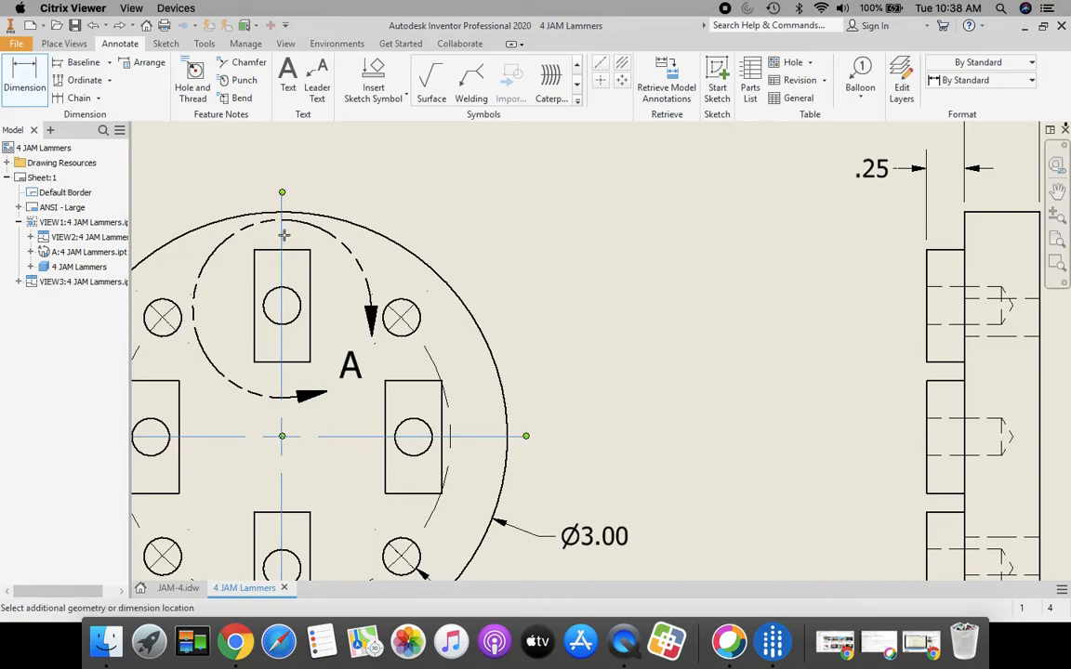
pyautogui.click(410, 308)
pyautogui.click(445, 197)
# Step: Add a radius dimension to the bolt circle in the front view, placed between the outer-diameter dimension and the hole note
pyautogui.scroll(-2, 681, 411)
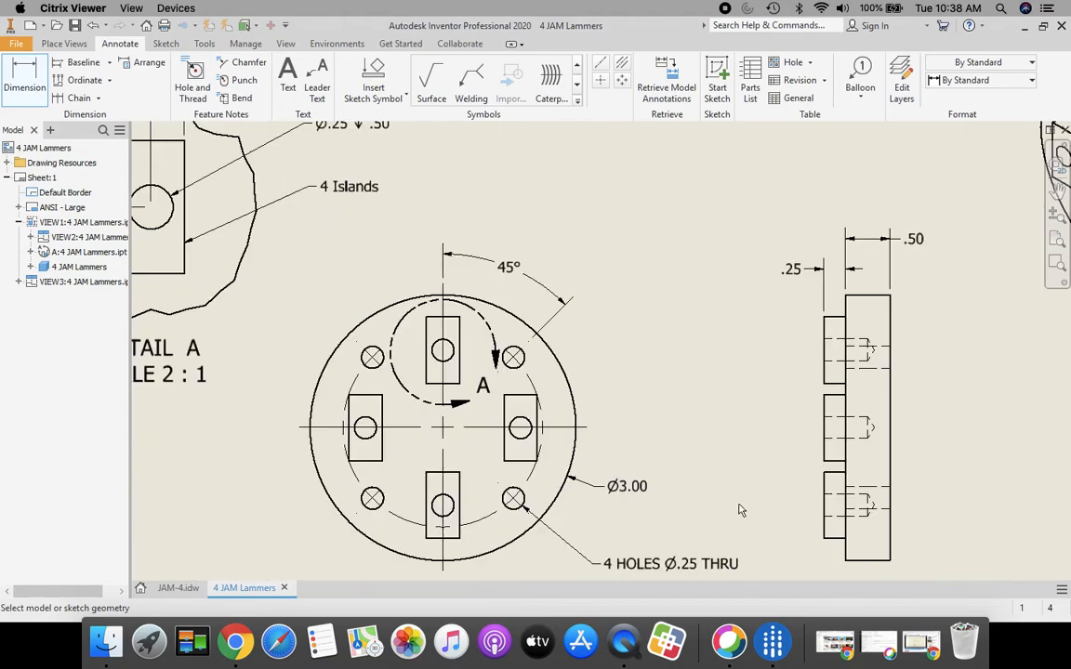
pyautogui.scroll(-2, 770, 365)
pyautogui.moveTo(770, 366)
pyautogui.mouseDown(button='middle')
pyautogui.moveTo(756, 311)
pyautogui.moveTo(654, 342)
pyautogui.mouseUp(button='middle')
pyautogui.click(26, 82)
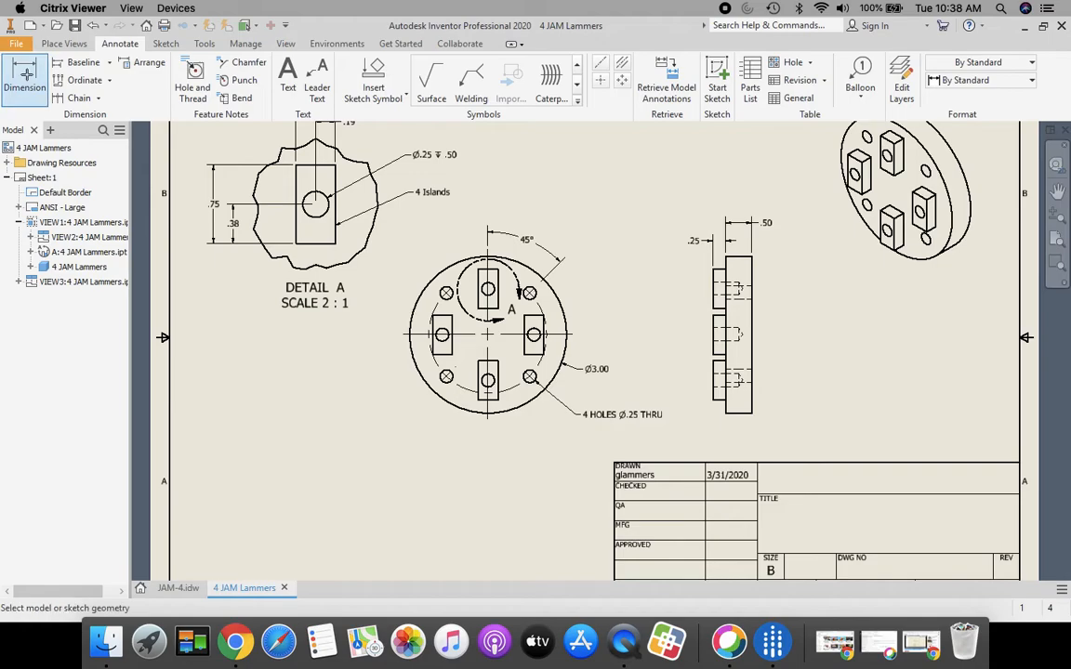
pyautogui.click(542, 370)
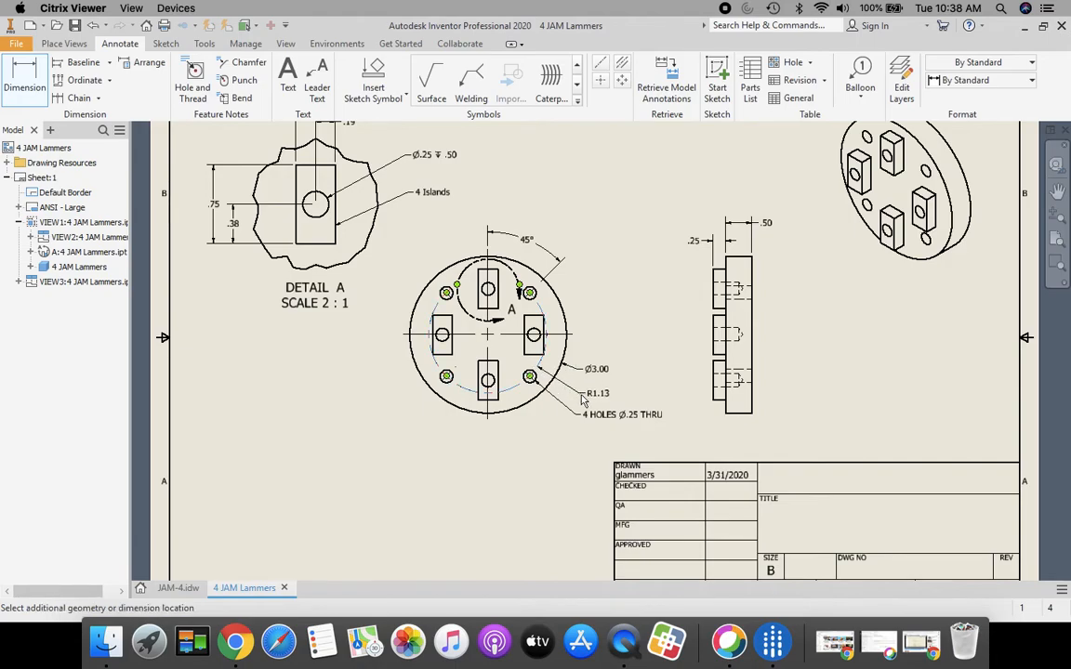
pyautogui.click(583, 397)
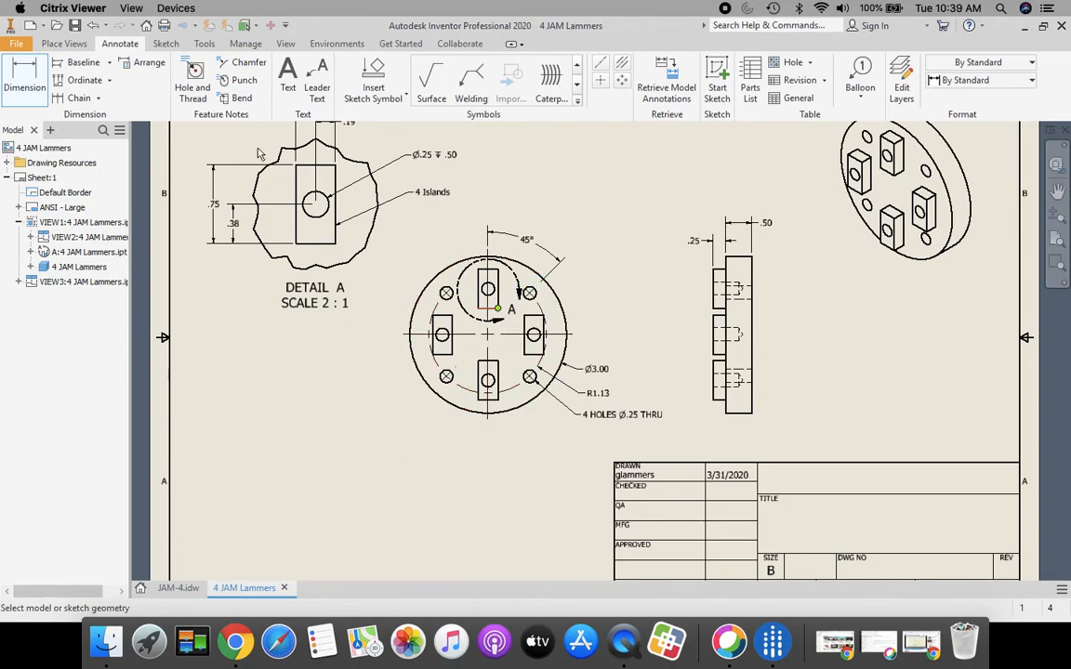
# Step: Dimension the vertical distance from the top island's lower edge to the disc's horizontal centerline, placed right of the front view
pyautogui.click(43, 90)
pyautogui.click(42, 90)
pyautogui.click(499, 313)
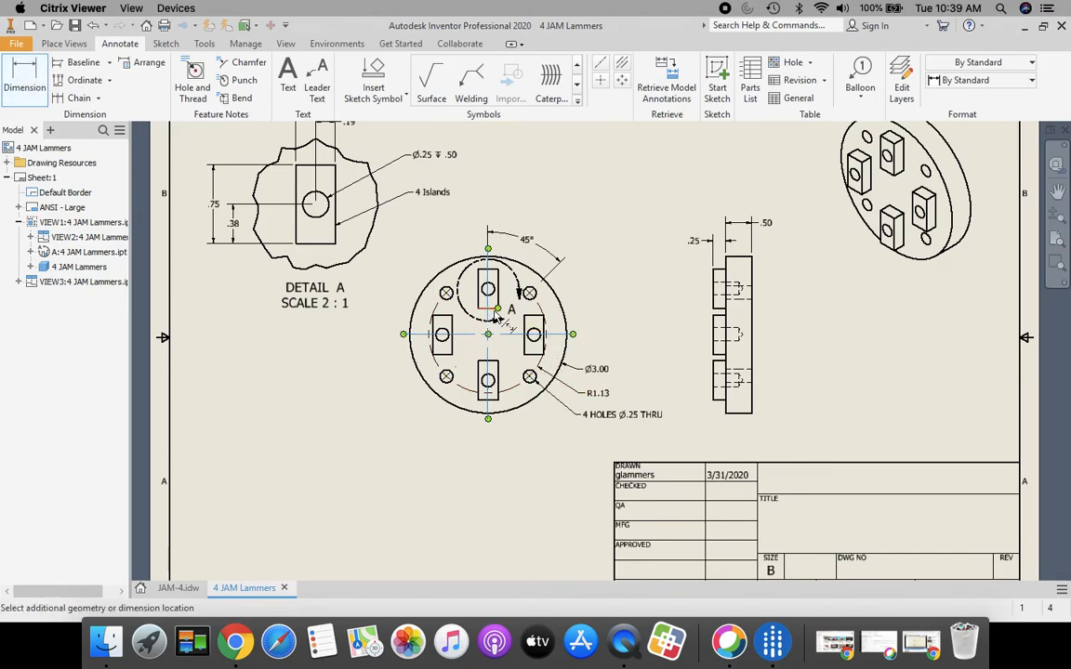
pyautogui.click(602, 337)
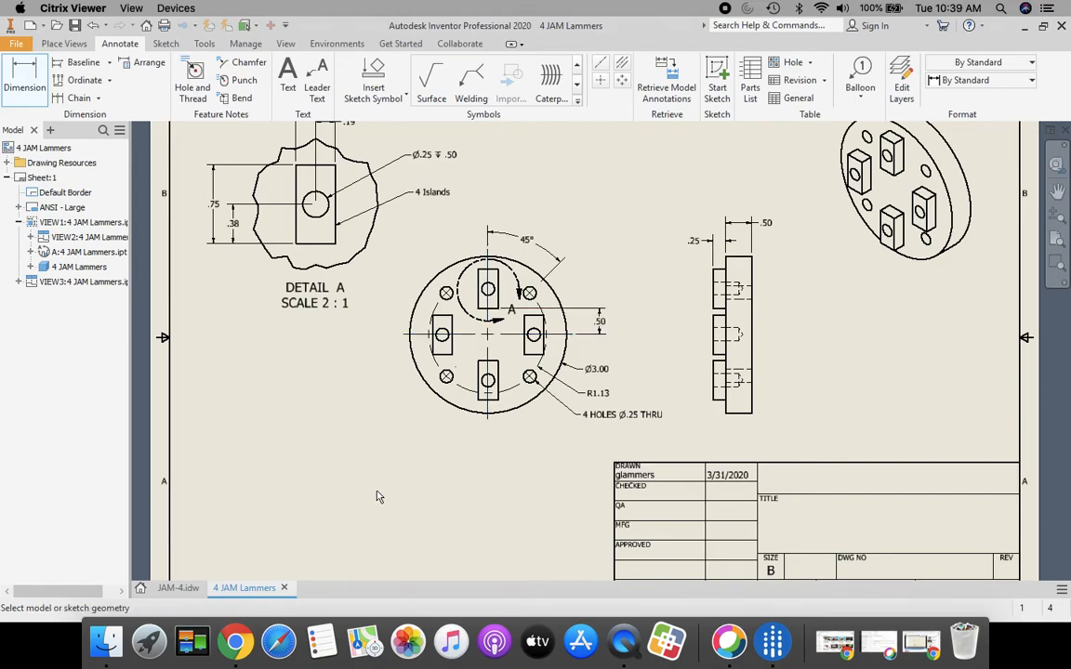
# Step: Save the drawing as an Inventor drawing file (.idw) in the personal network drive, keeping the proposed file name
pyautogui.click(1057, 239)
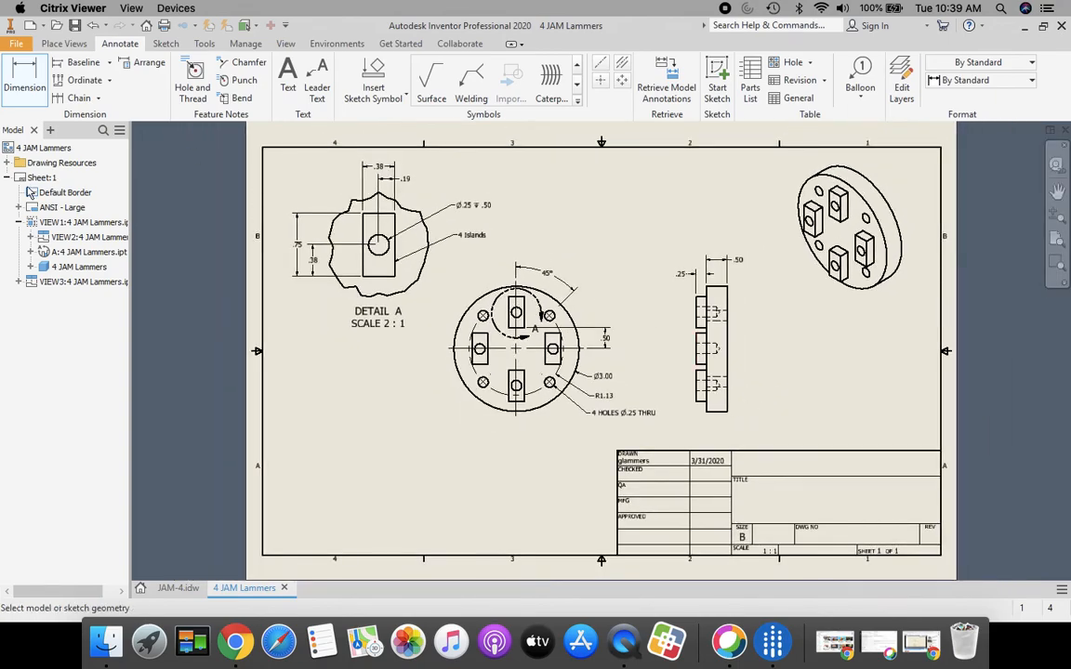
pyautogui.click(16, 44)
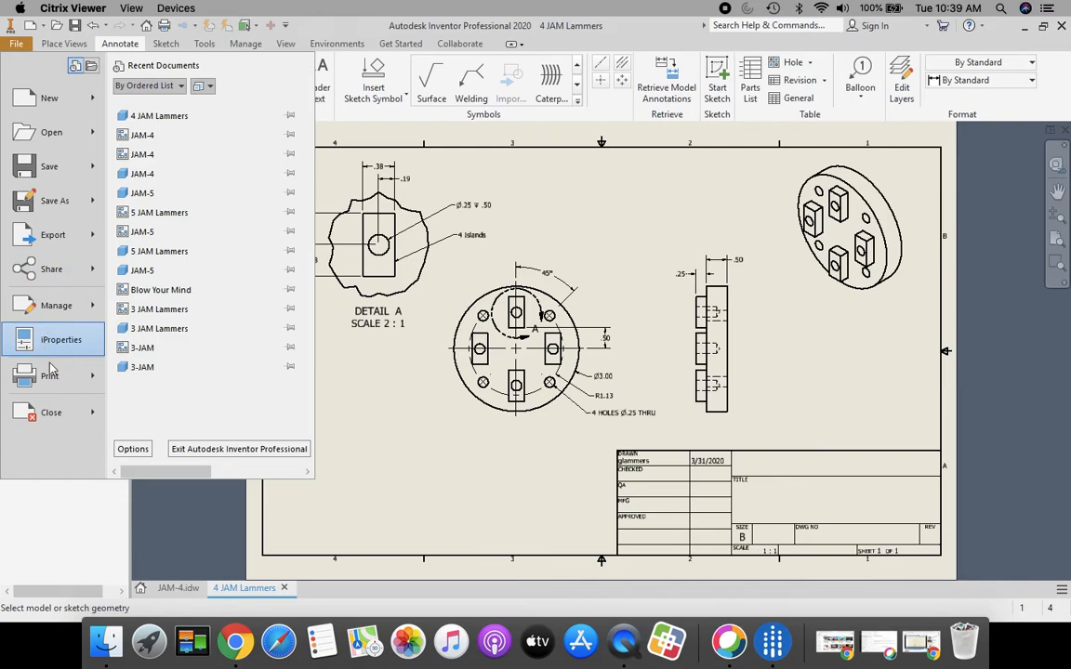
pyautogui.click(54, 203)
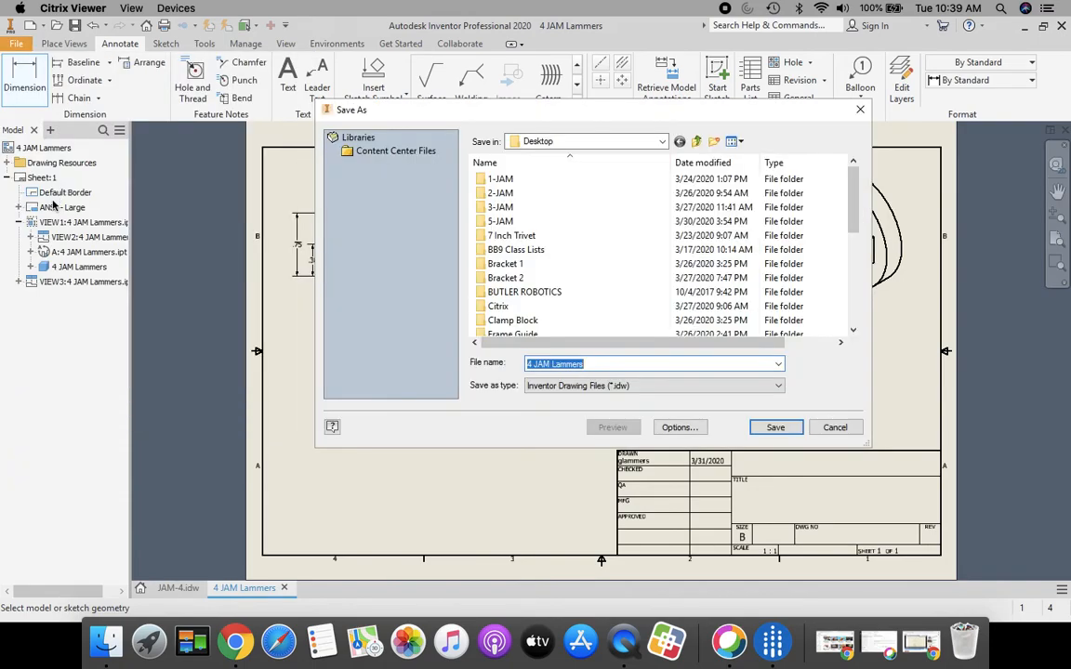
pyautogui.click(663, 141)
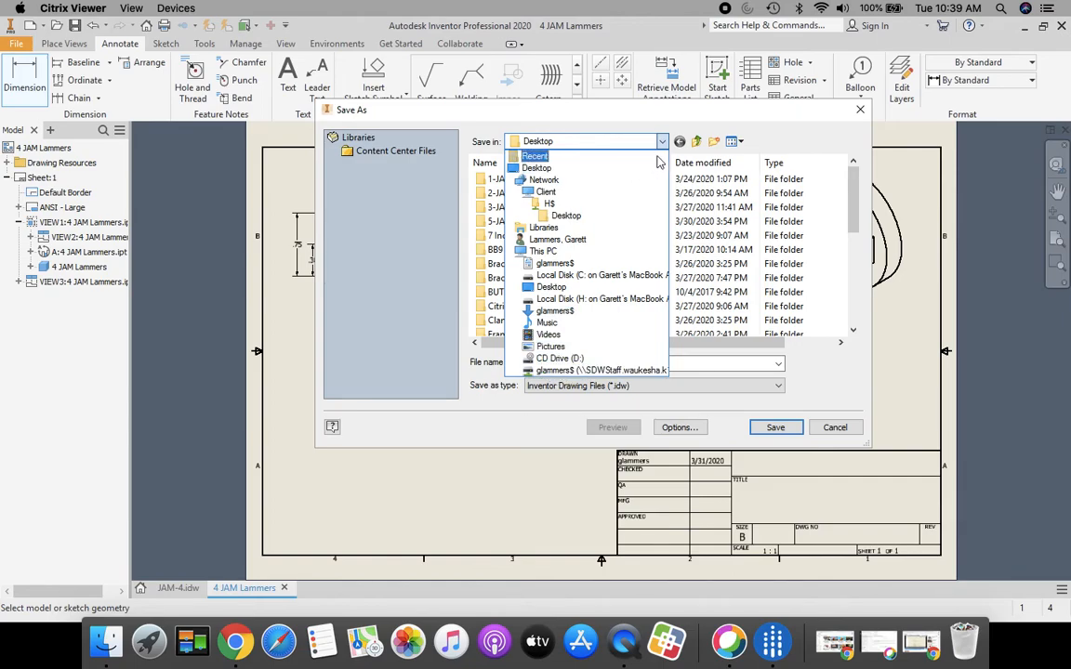
pyautogui.click(557, 372)
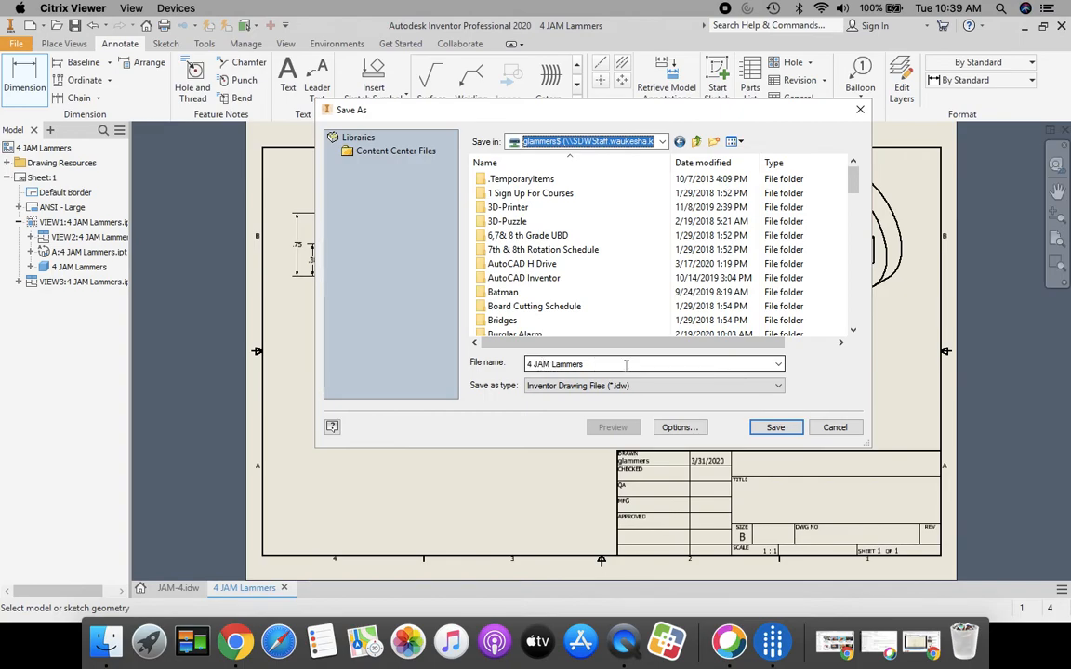
pyautogui.click(776, 428)
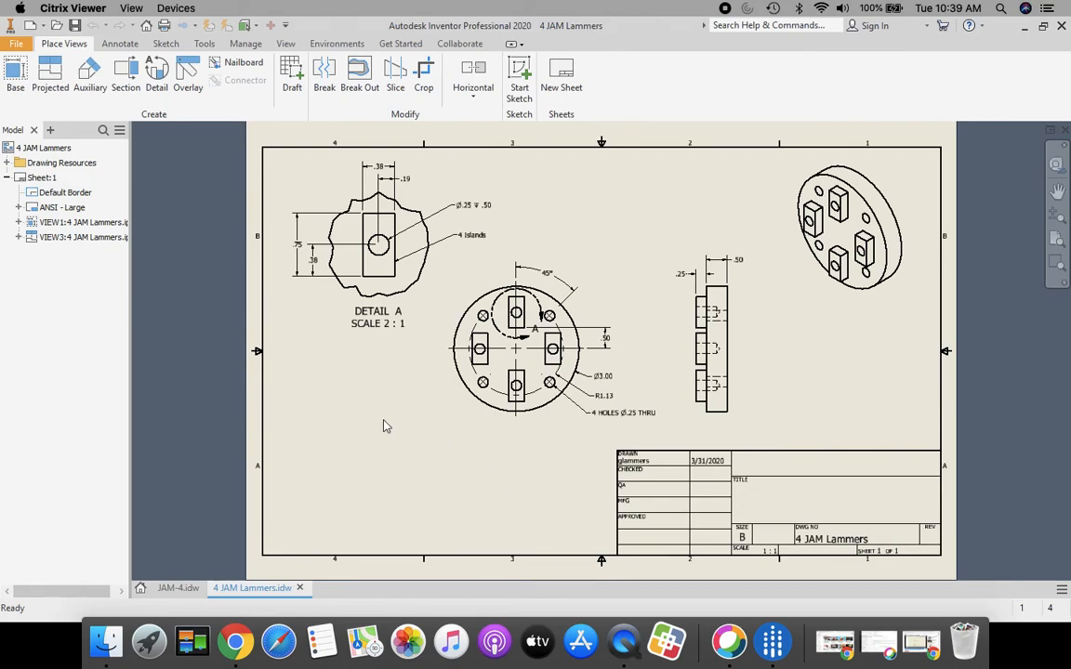
# Step: Export the drawing as a PDF to the same network drive, keeping the proposed file name
pyautogui.click(16, 44)
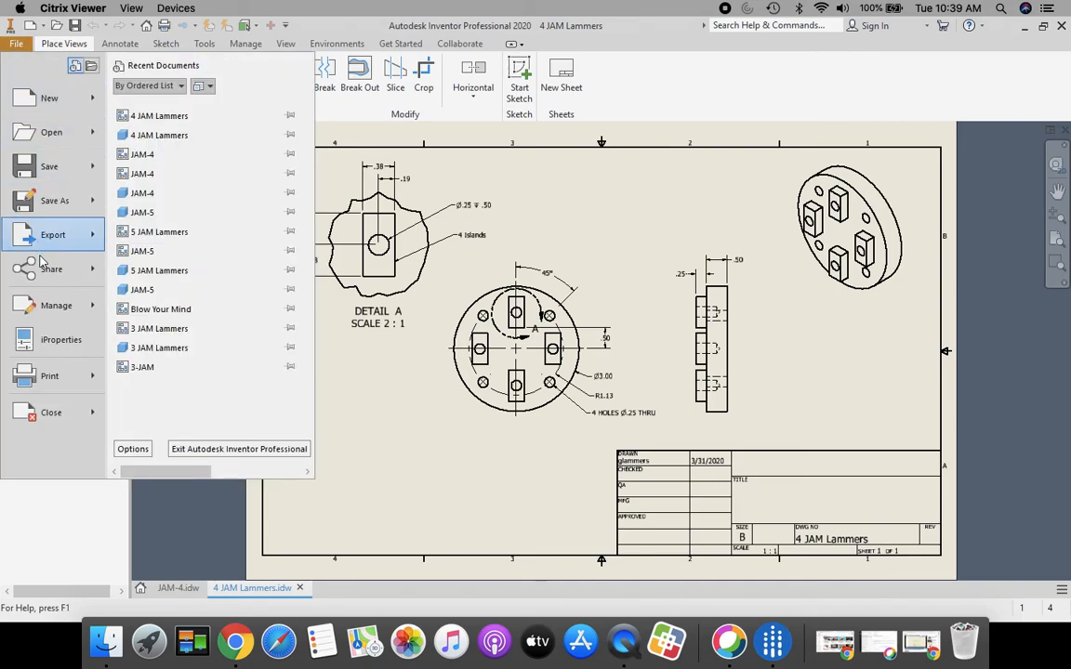
pyautogui.moveTo(56, 237)
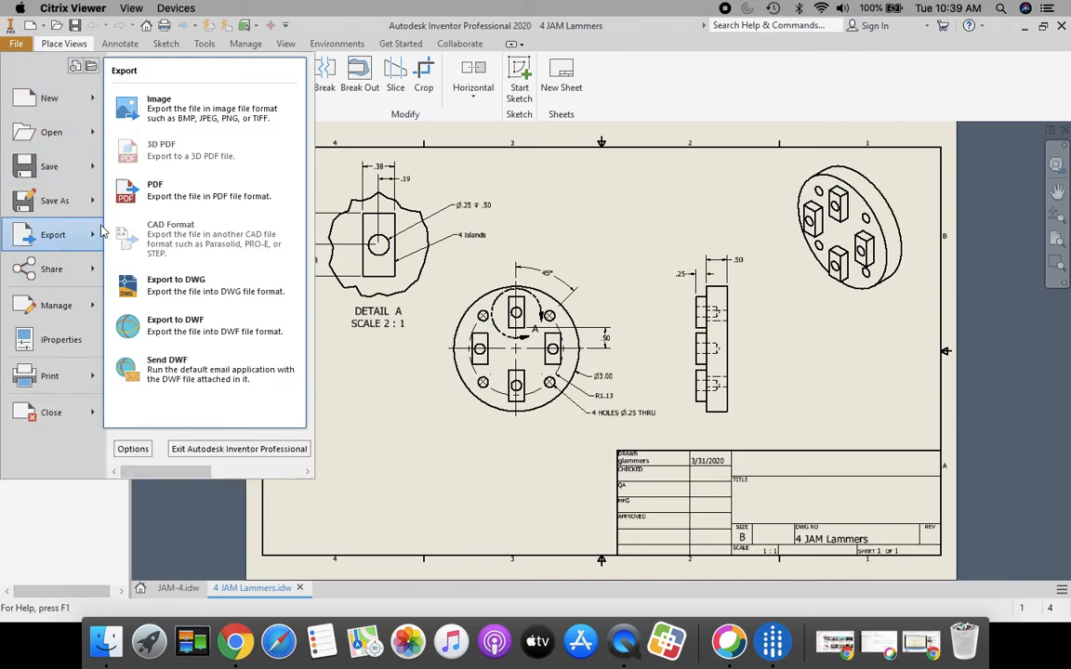
pyautogui.click(191, 197)
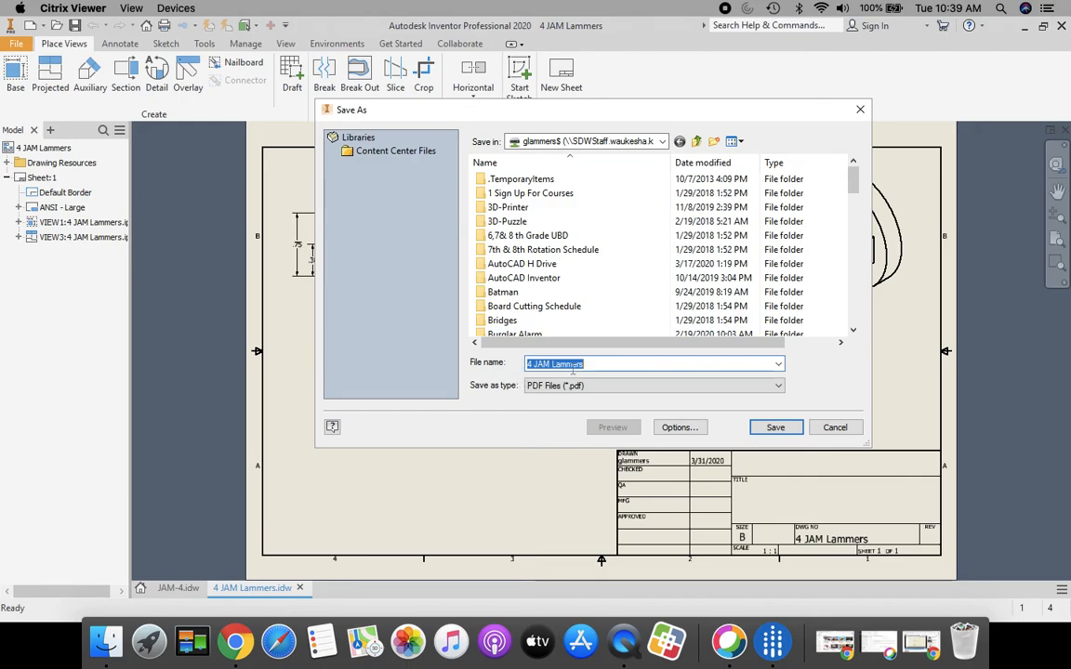
pyautogui.click(779, 429)
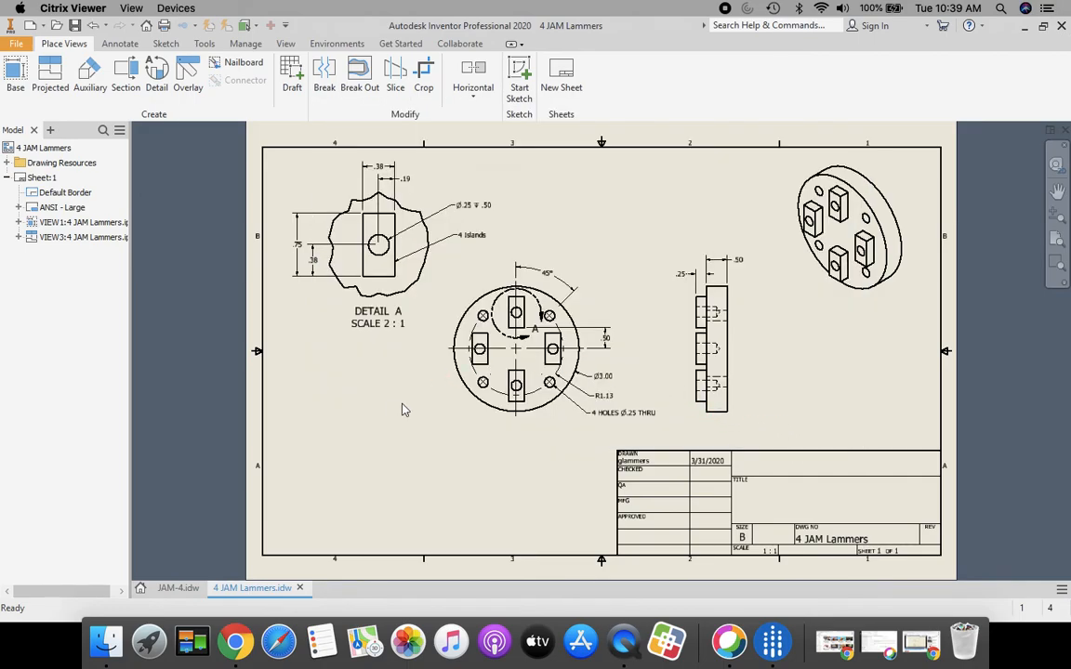